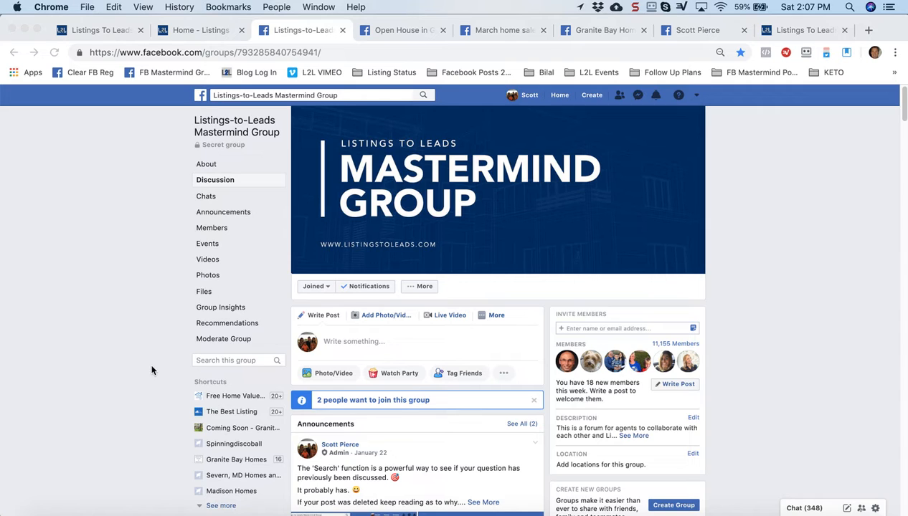
# - Start creating a new Facebook ad and discard the unfinished draft by starting over
pyautogui.click(589, 100)
pyautogui.click(593, 96)
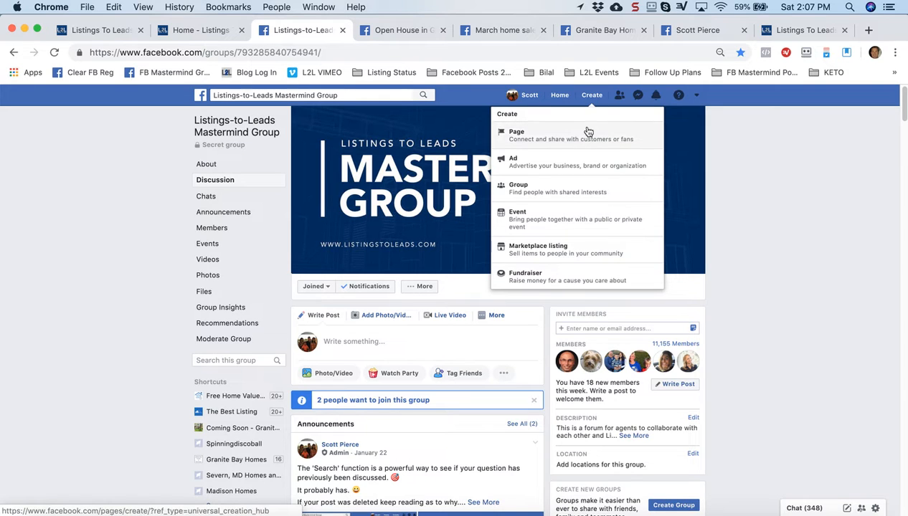
pyautogui.click(563, 166)
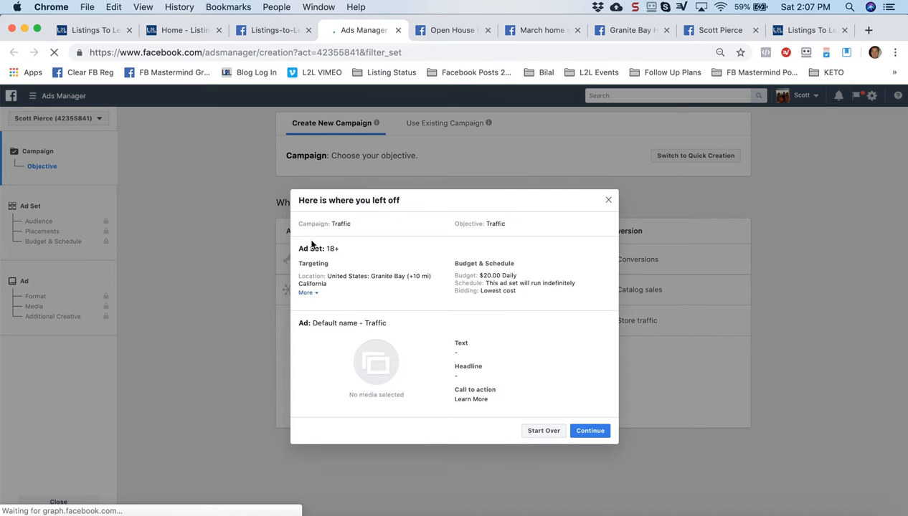
pyautogui.click(542, 430)
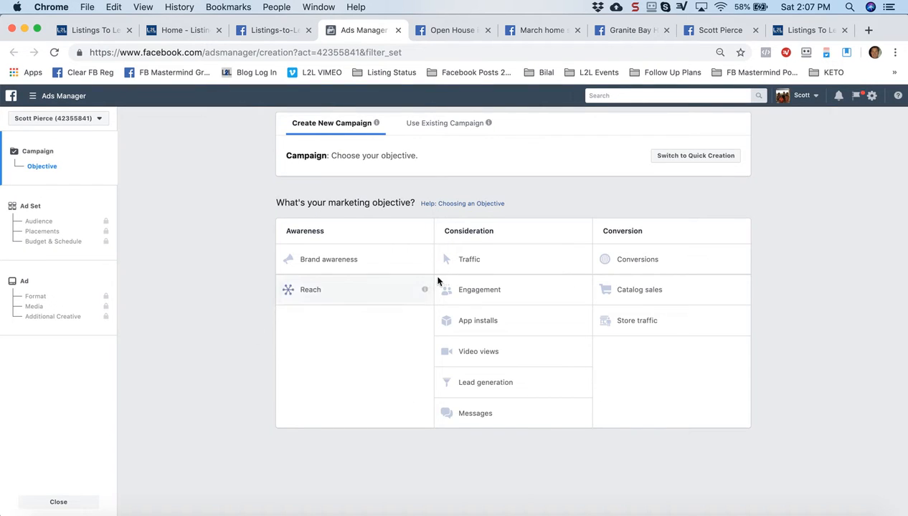
# - Choose Traffic as the campaign's marketing objective and continue to the ad set settings
pyautogui.click(467, 261)
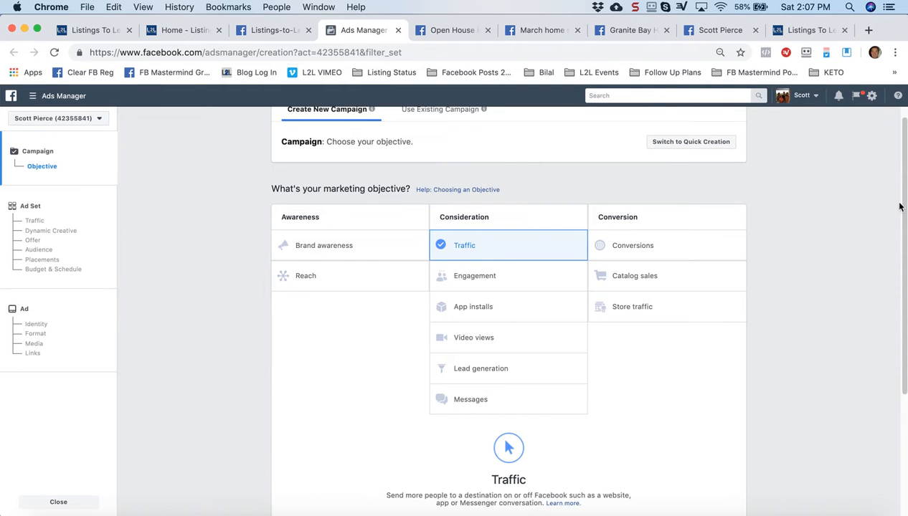
pyautogui.moveTo(895, 215); pyautogui.dragTo(895, 371)
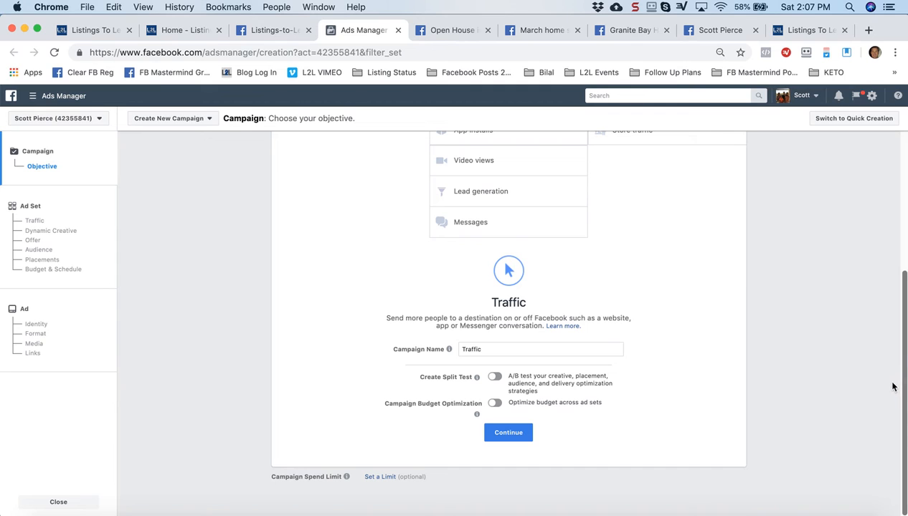
pyautogui.click(507, 439)
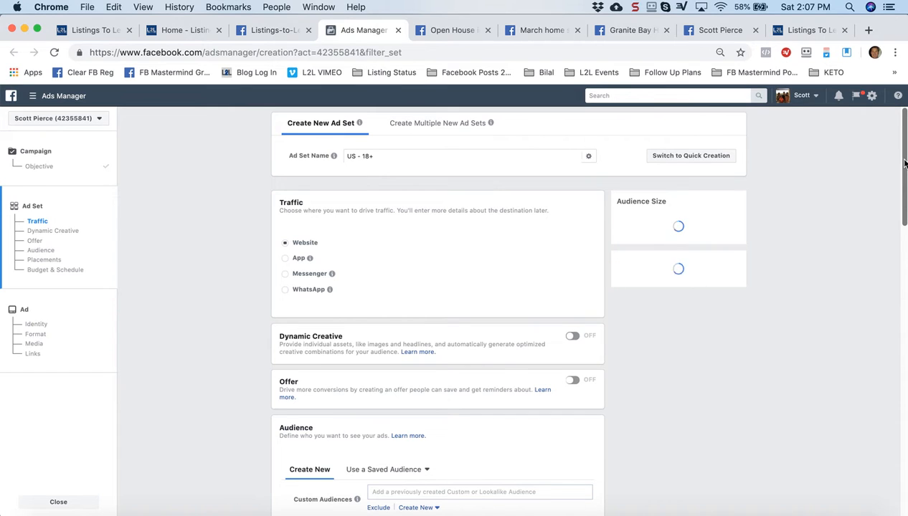
# - Set the audience location to the city of Granite Bay, California
pyautogui.moveTo(904, 163); pyautogui.dragTo(904, 243)
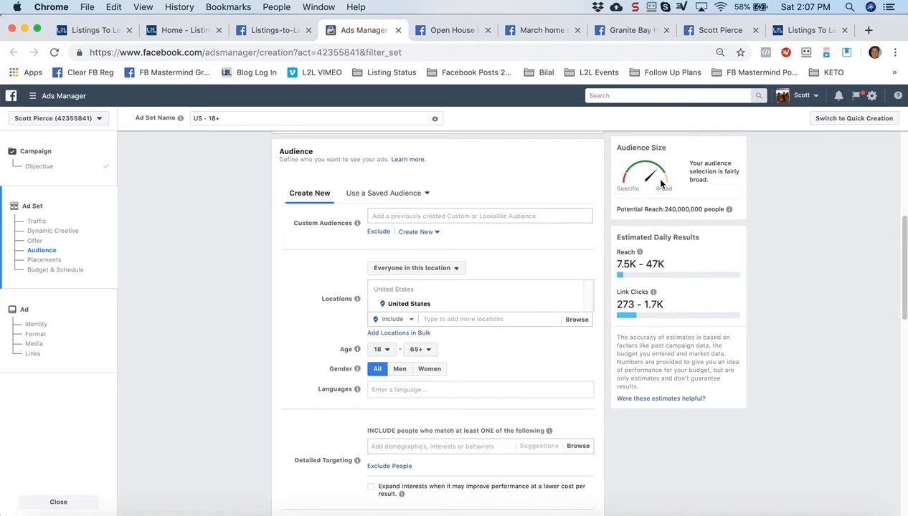
pyautogui.moveTo(280, 154); pyautogui.dragTo(317, 158)
pyautogui.click(451, 319)
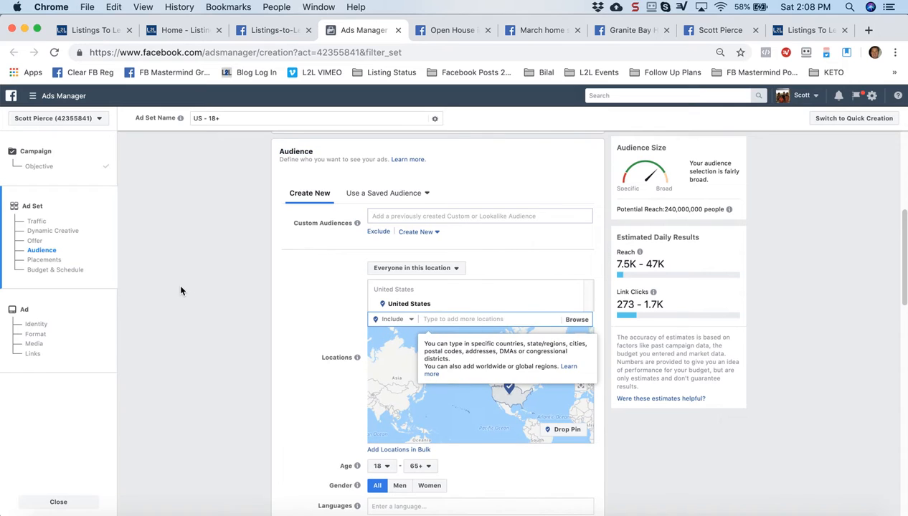
pyautogui.write('Granite Bay')
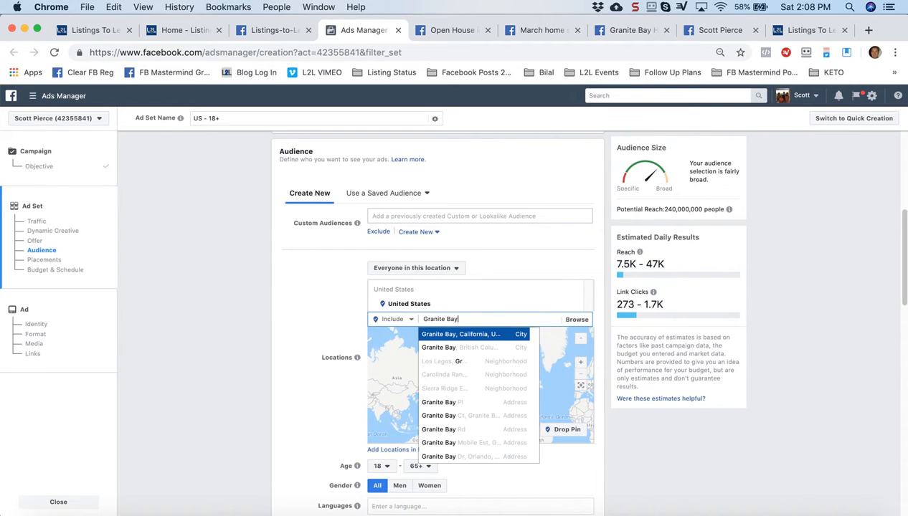
pyautogui.click(454, 335)
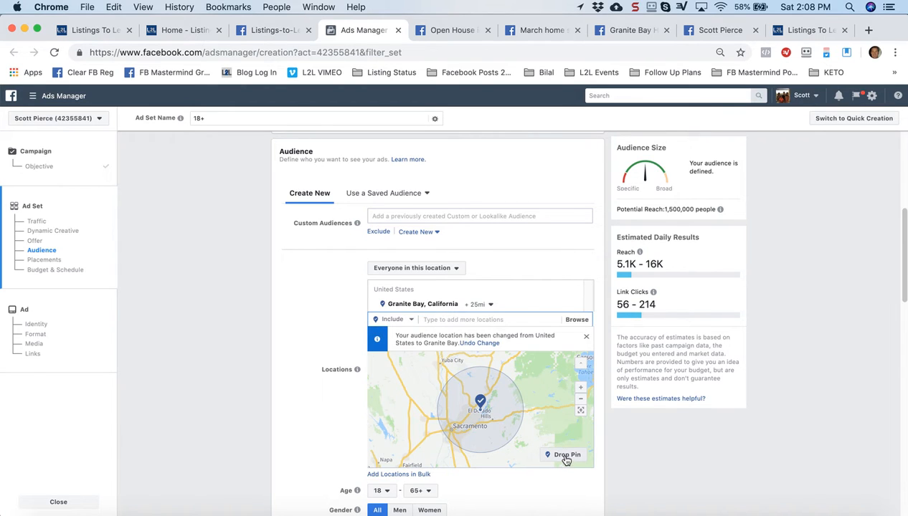
# - Reduce the radius around Granite Bay to 10 miles and check the audience's potential reach
pyautogui.click(483, 304)
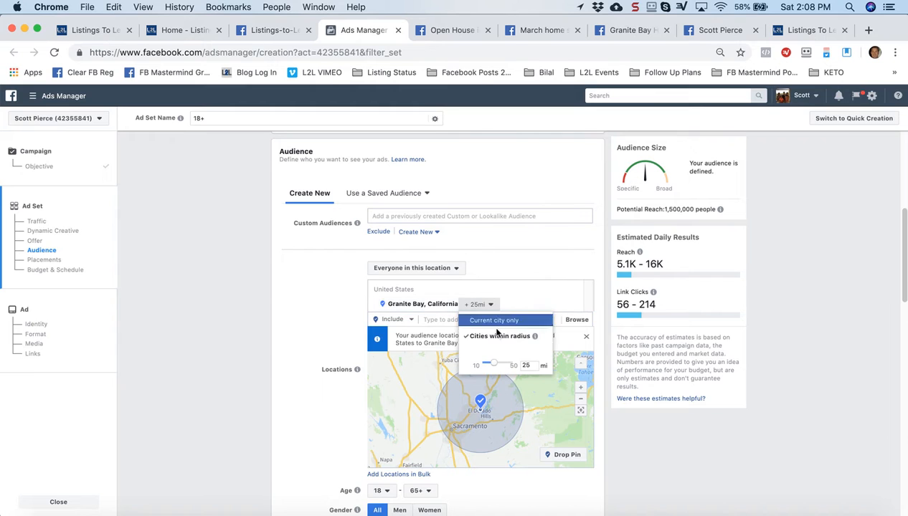
pyautogui.moveTo(492, 364); pyautogui.dragTo(472, 365)
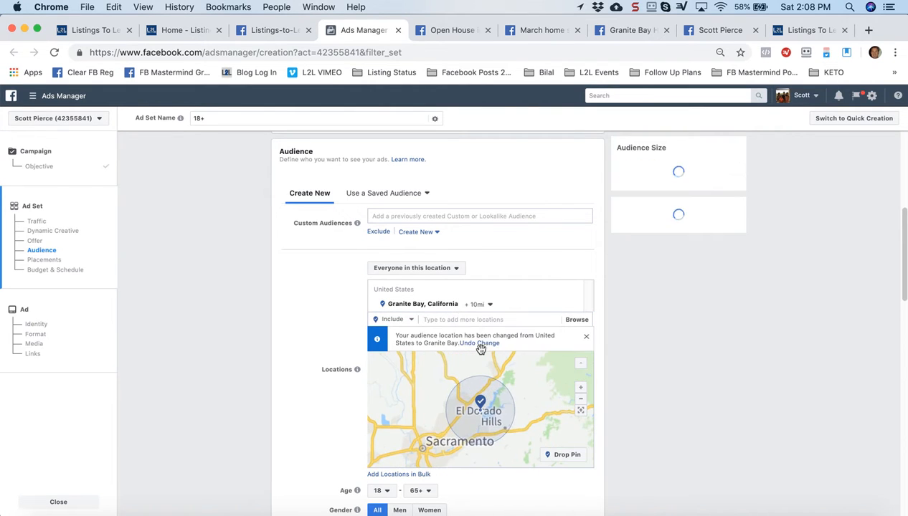
pyautogui.click(491, 306)
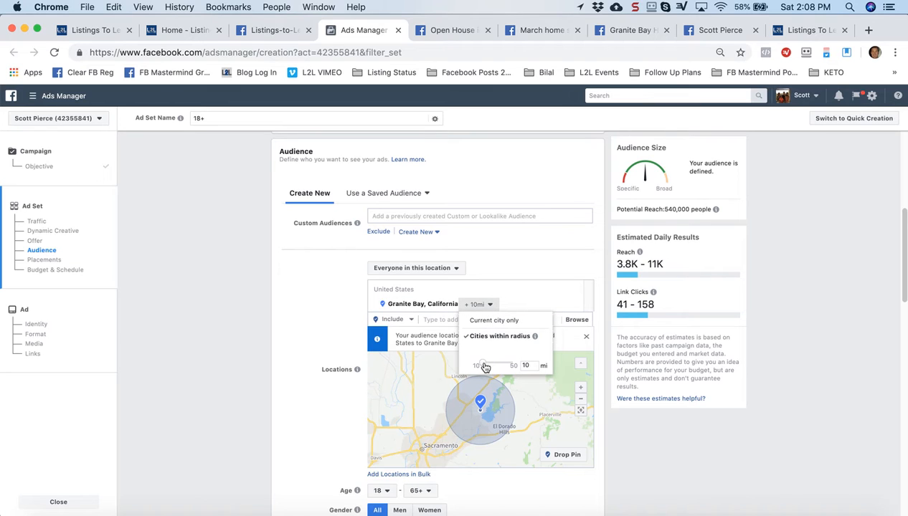
pyautogui.moveTo(485, 367); pyautogui.dragTo(481, 367)
pyautogui.click(330, 313)
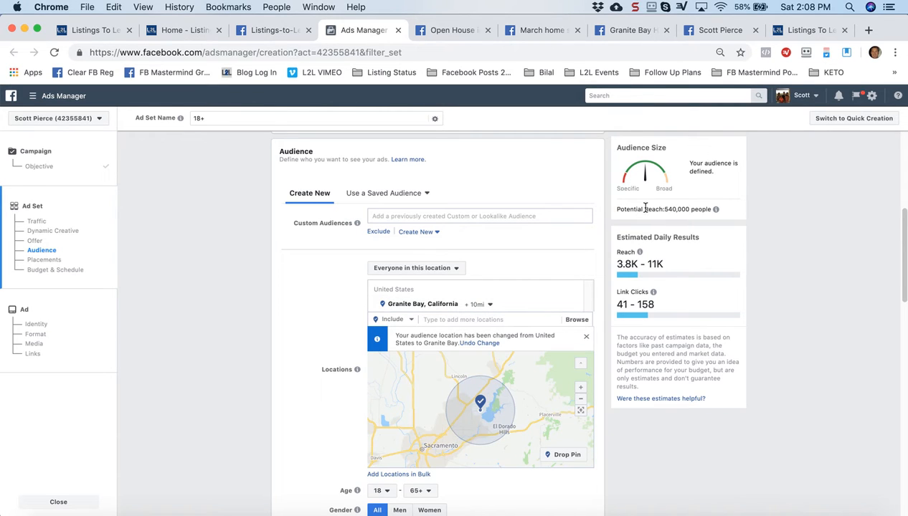
pyautogui.moveTo(645, 208); pyautogui.dragTo(693, 208)
pyautogui.click(817, 235)
# - Add the interests Trulia and Zillow to the audience's detailed targeting and check the potential reach
pyautogui.moveTo(904, 222); pyautogui.dragTo(901, 272)
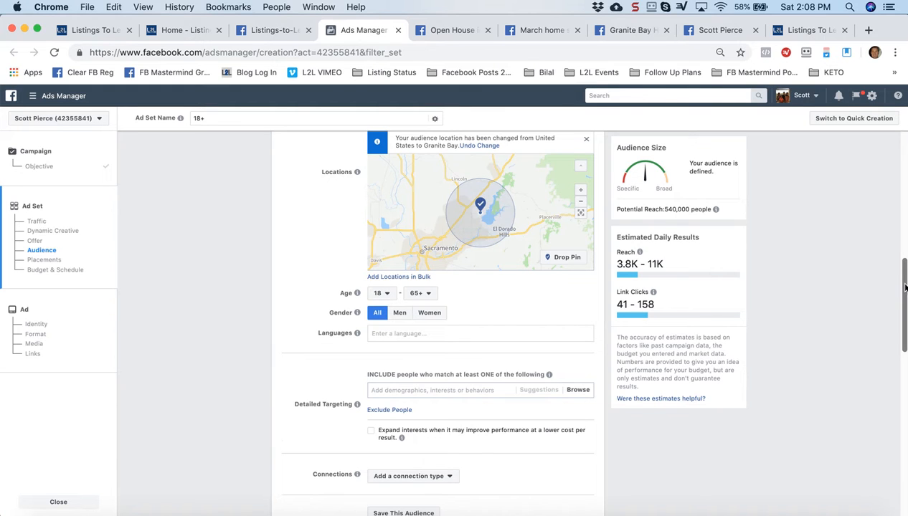
pyautogui.moveTo(904, 286); pyautogui.dragTo(905, 321)
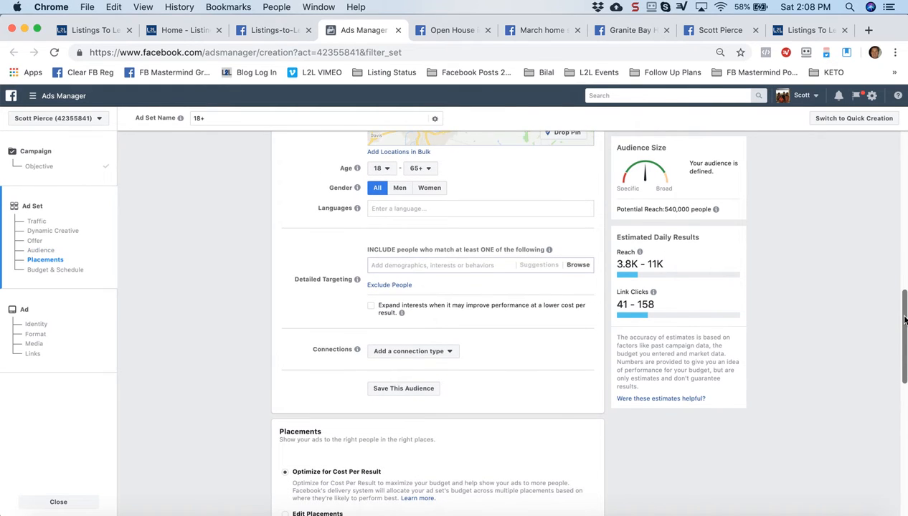
pyautogui.click(409, 265)
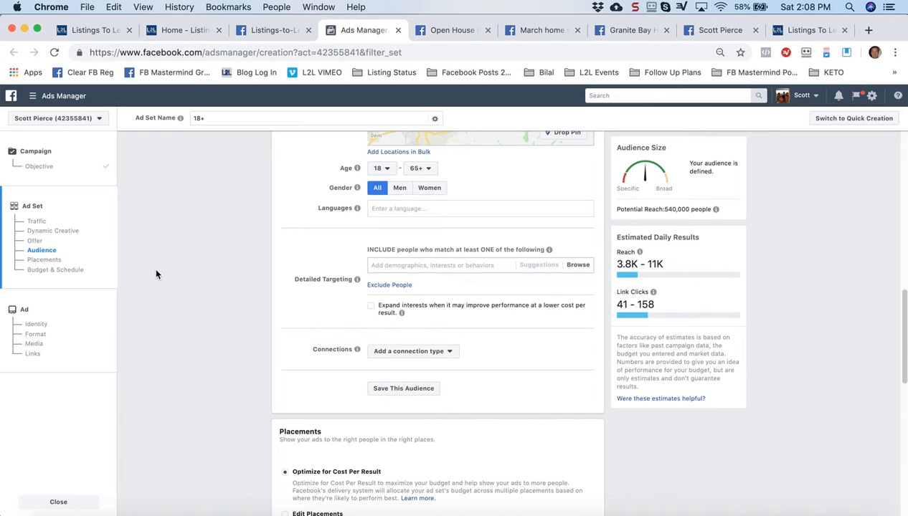
pyautogui.write('Trulia')
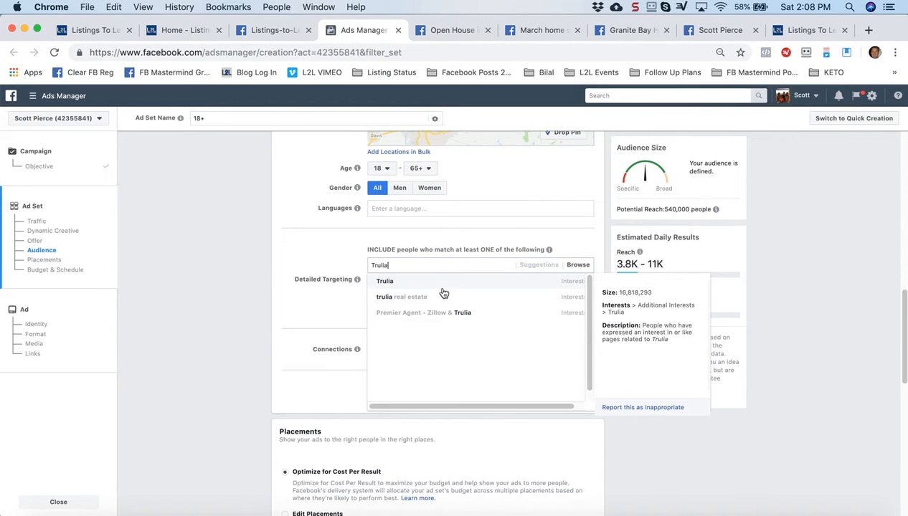
pyautogui.click(572, 287)
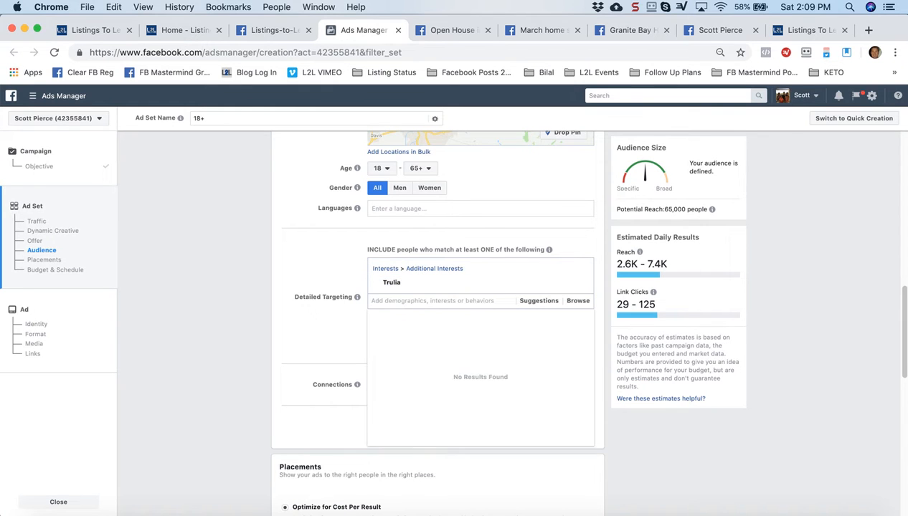
pyautogui.write('Zillow')
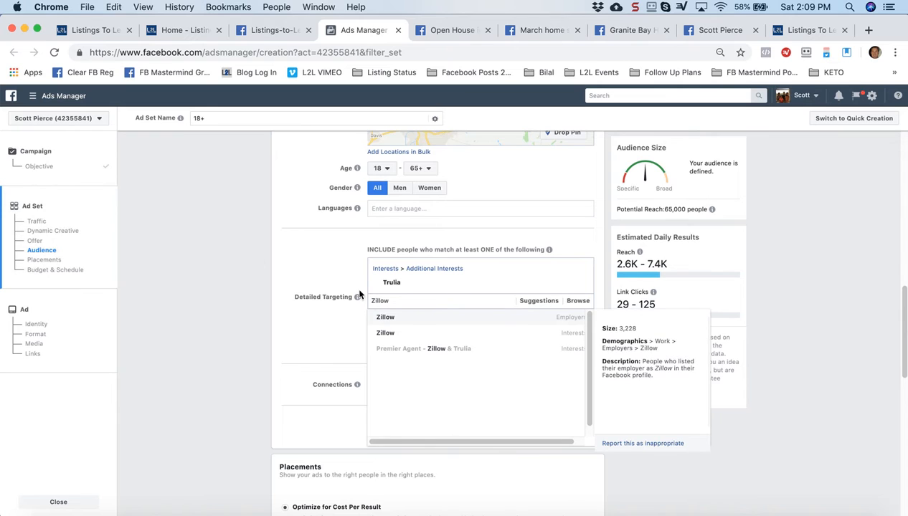
pyautogui.click(564, 335)
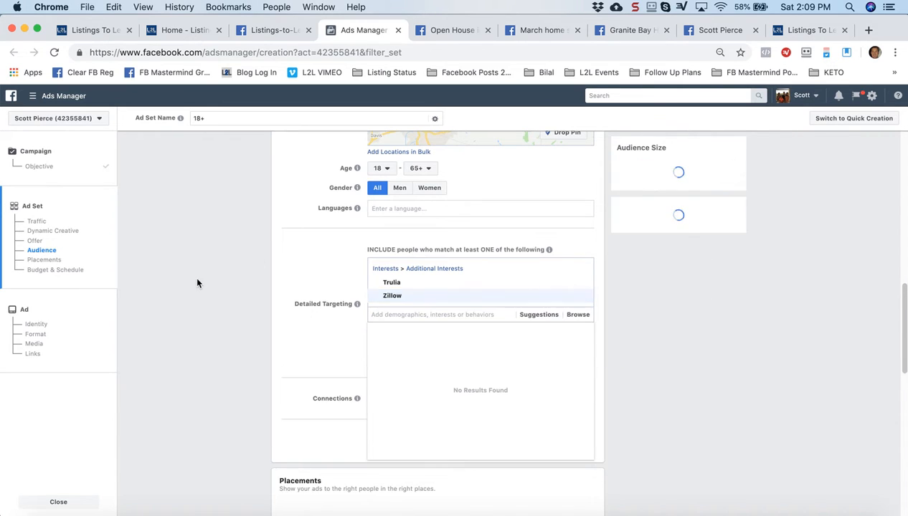
pyautogui.moveTo(644, 209); pyautogui.dragTo(702, 208)
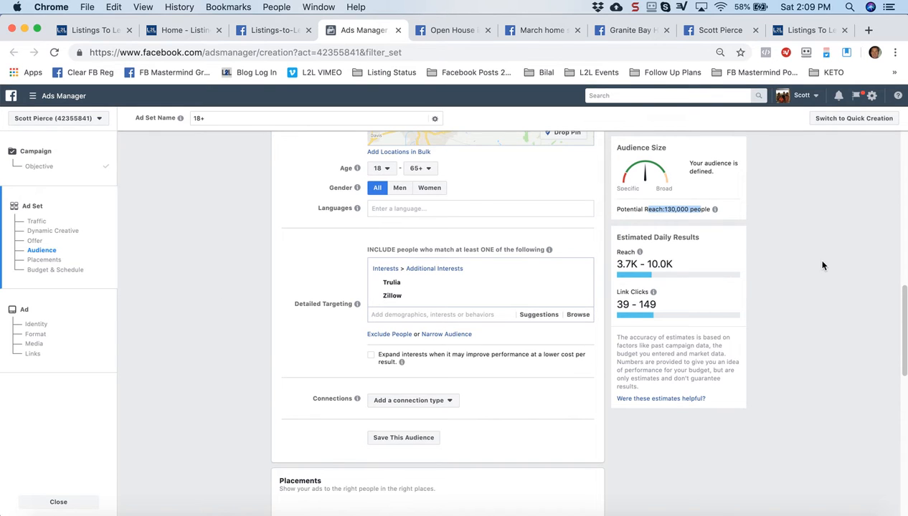
# - Add the interests Homes.com and Redfin to the audience's detailed targeting
pyautogui.click(390, 313)
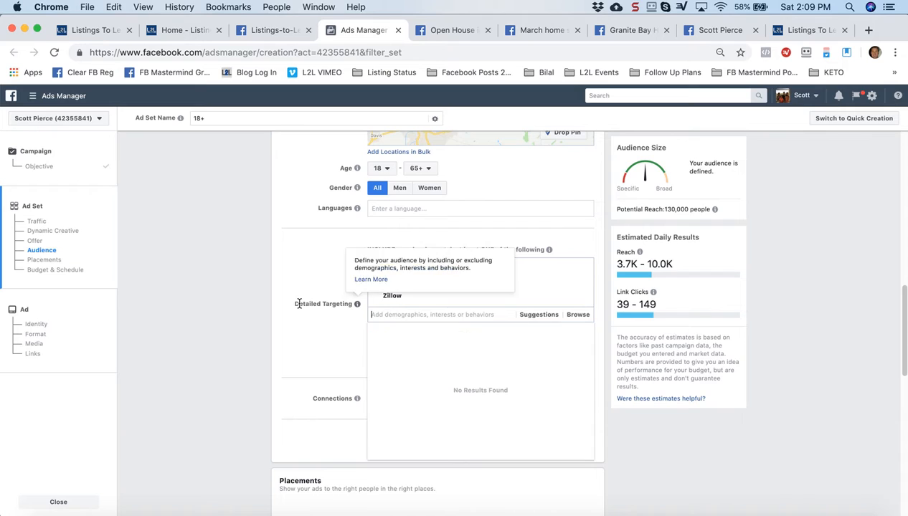
pyautogui.write('Homes')
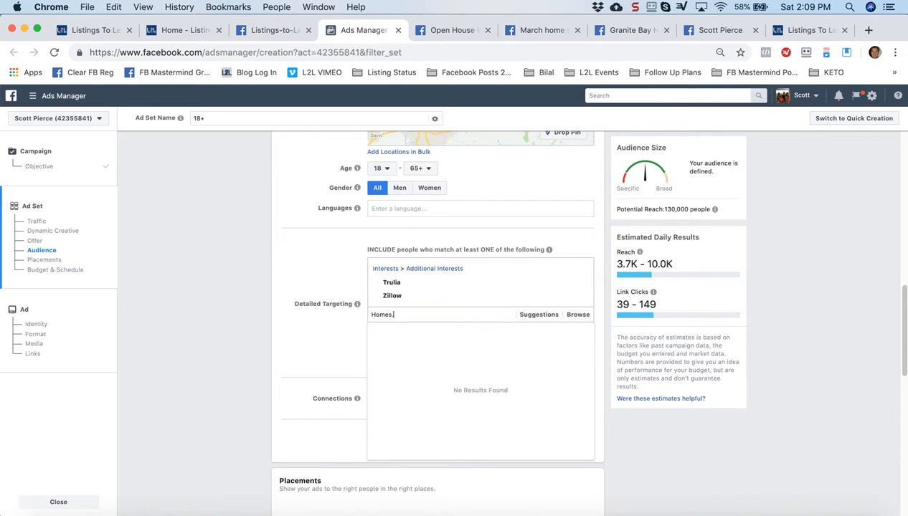
pyautogui.write('.com')
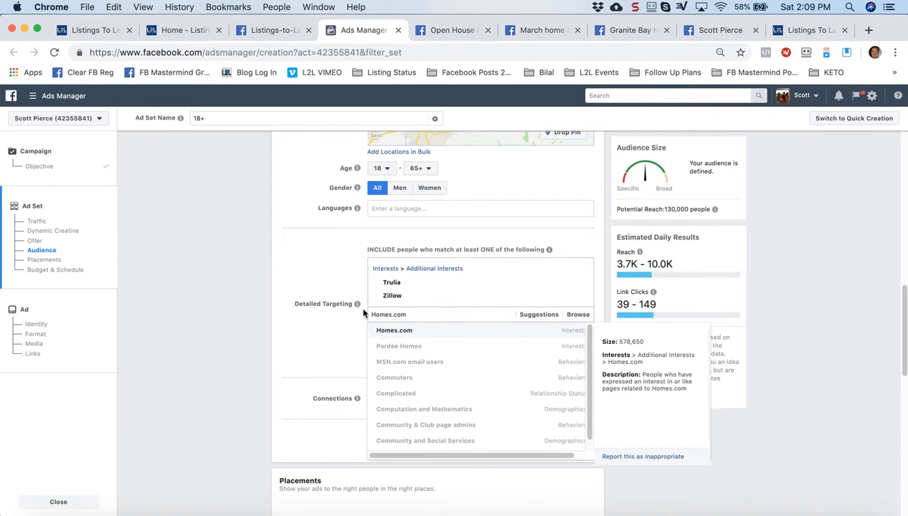
pyautogui.click(402, 334)
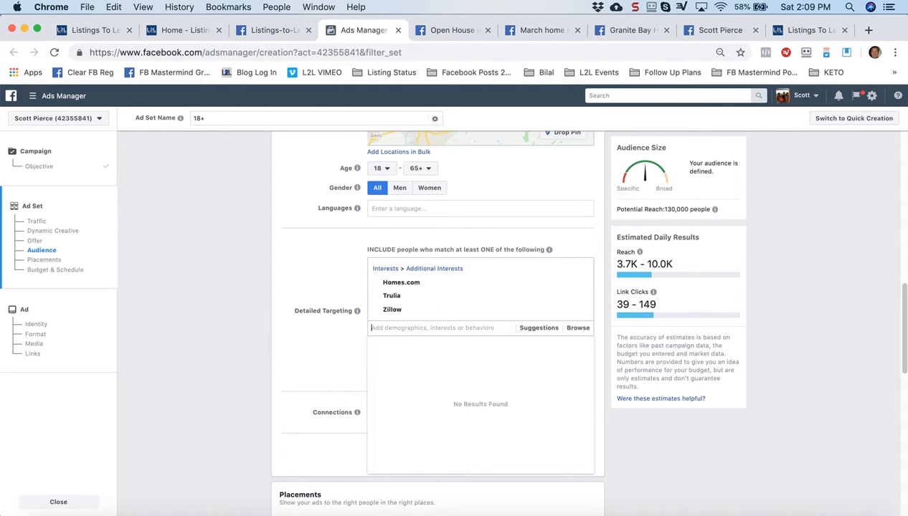
pyautogui.write('Redfin')
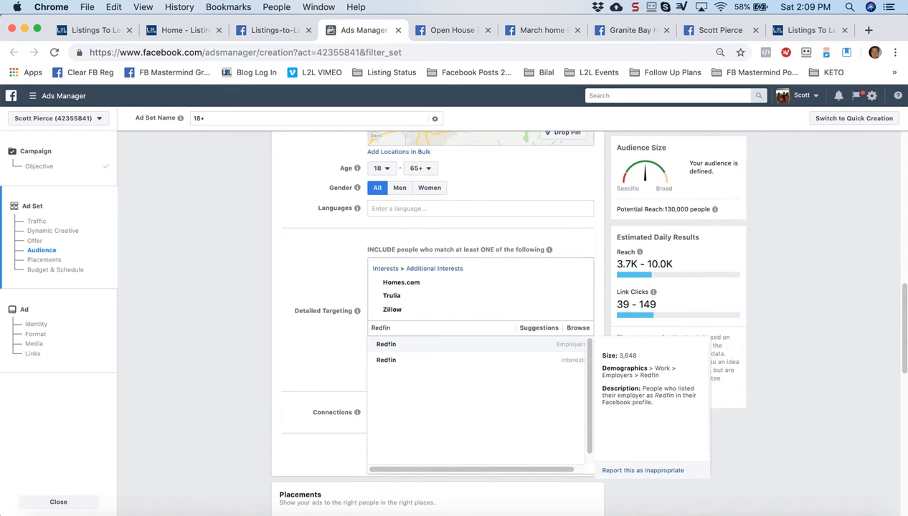
pyautogui.click(569, 360)
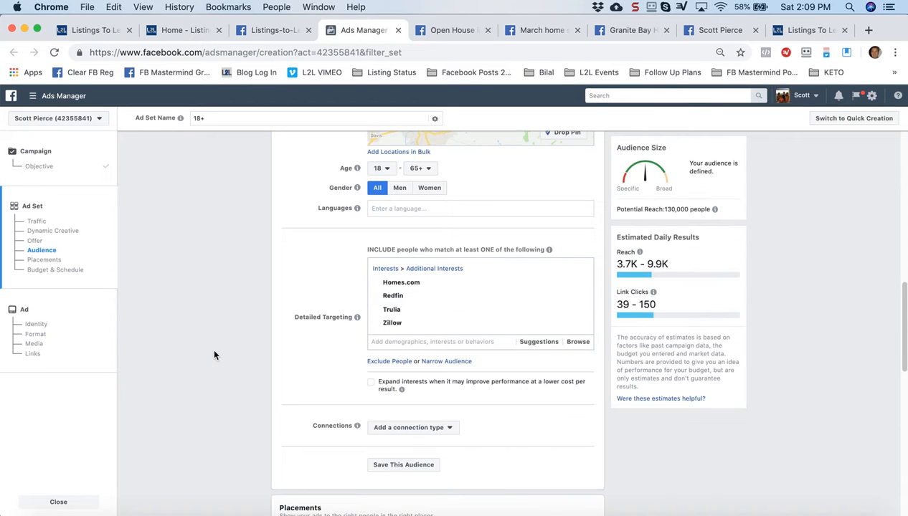
# - Restrict the location targeting to people who live in this location
pyautogui.scroll(3, 213, 355)
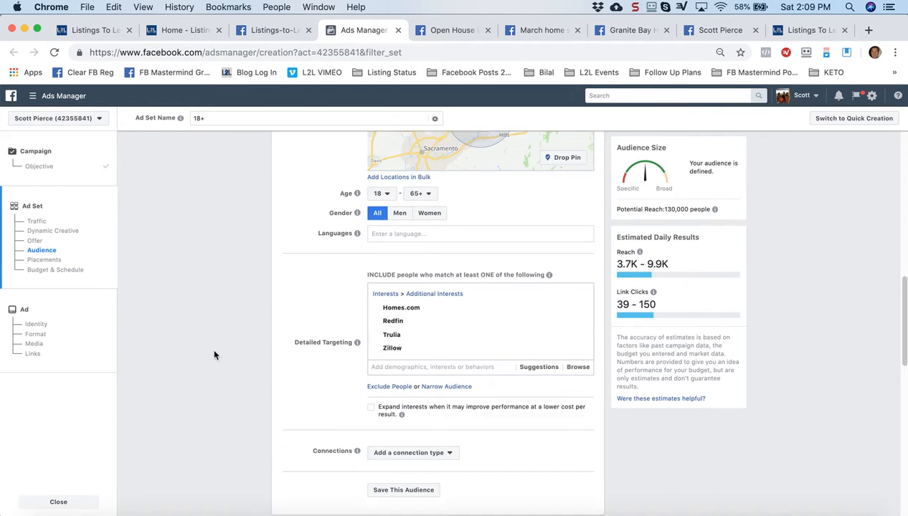
pyautogui.scroll(8, 214, 354)
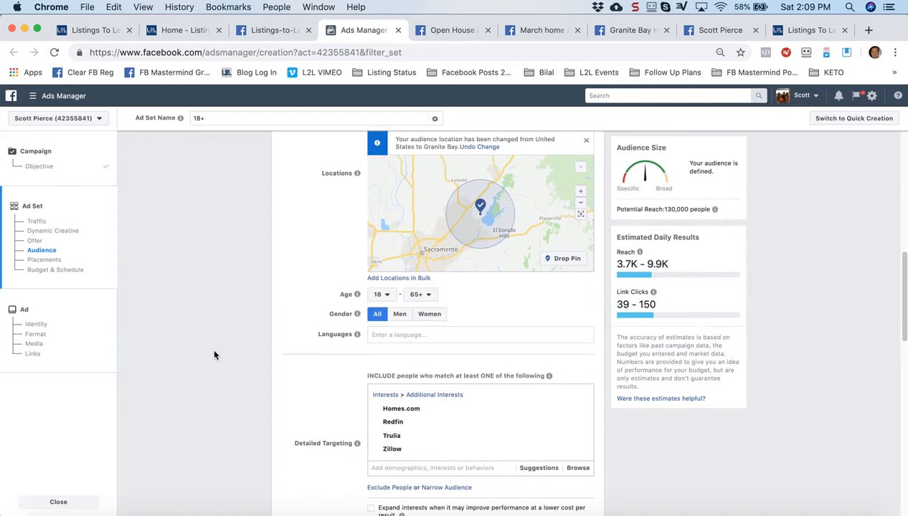
pyautogui.scroll(2, 213, 355)
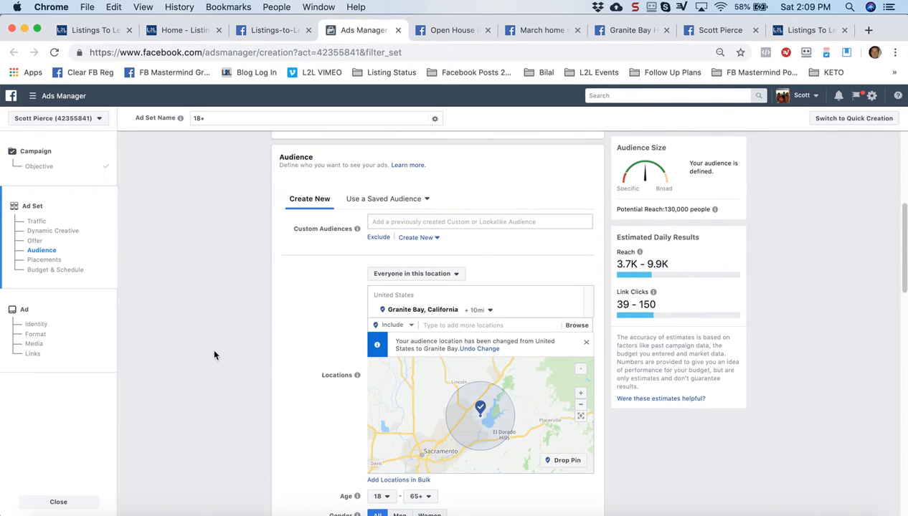
pyautogui.click(462, 278)
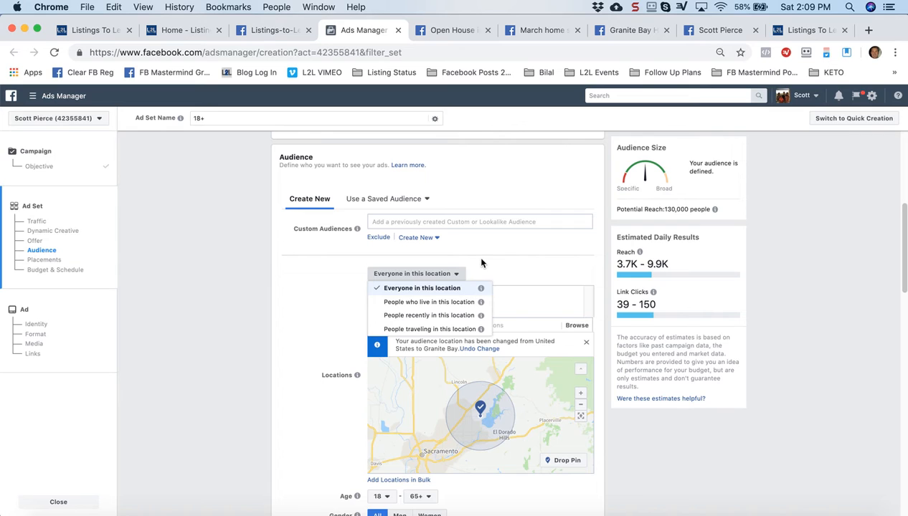
pyautogui.click(483, 263)
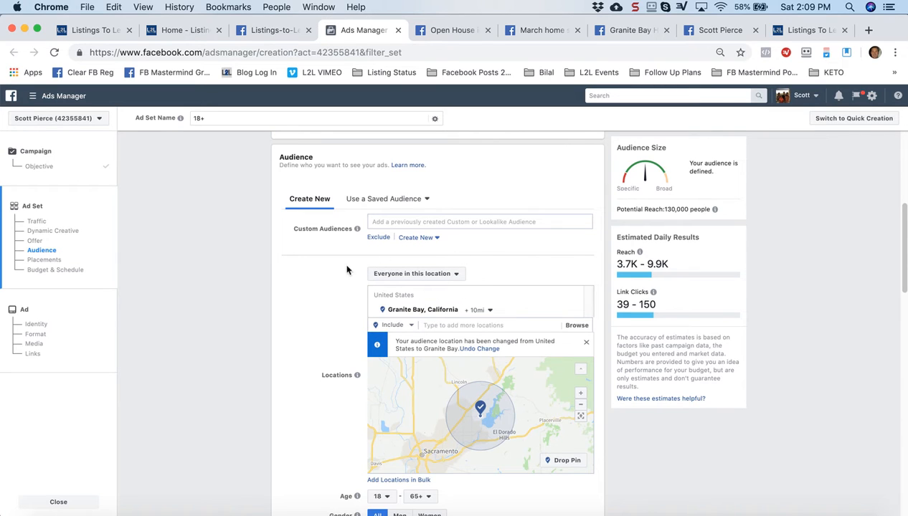
pyautogui.click(457, 275)
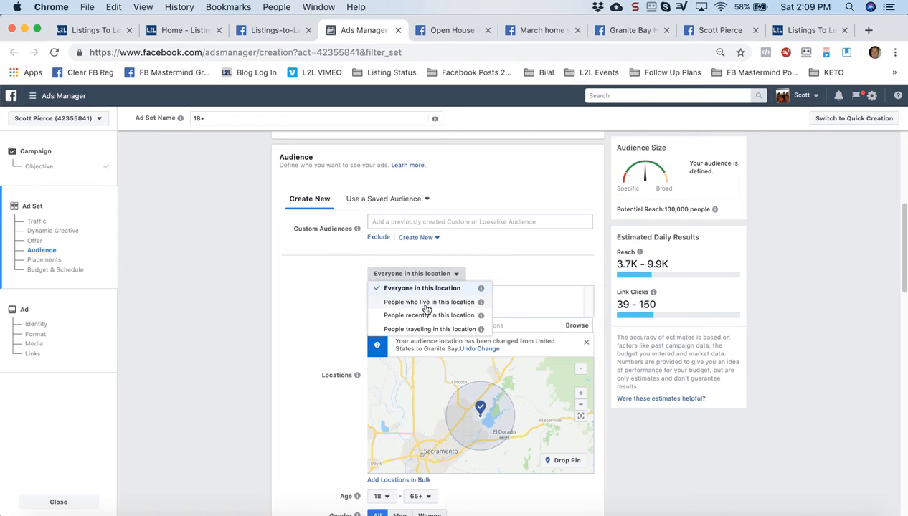
pyautogui.click(434, 303)
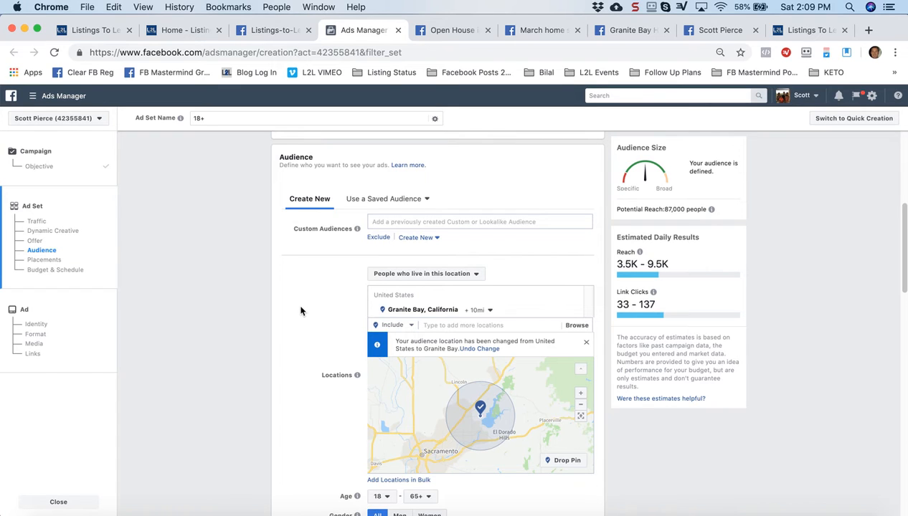
# - Change the Granite Bay location targeting to everyone in this location
pyautogui.click(478, 277)
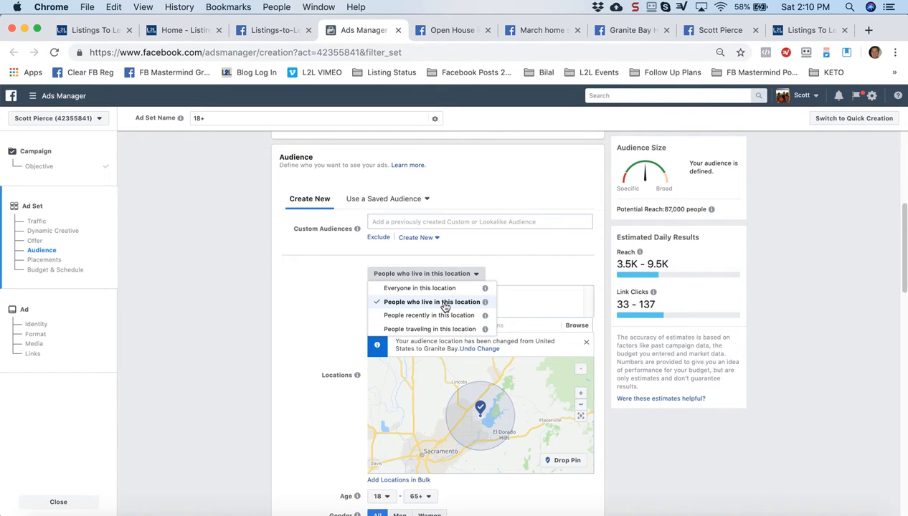
pyautogui.click(421, 289)
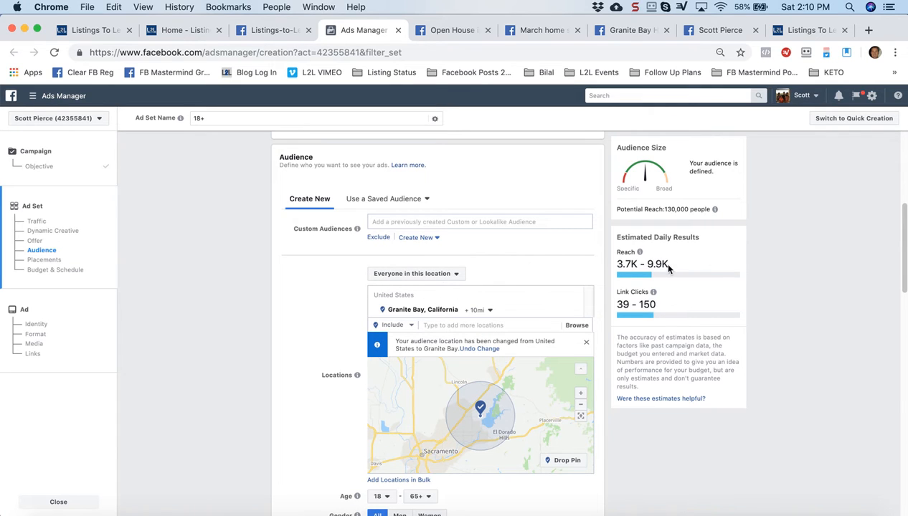
# - Add an exclusion to the detailed targeting, look up Realtor and Real Estate, and exclude the job title Real estate broker
pyautogui.moveTo(902, 251); pyautogui.dragTo(903, 347)
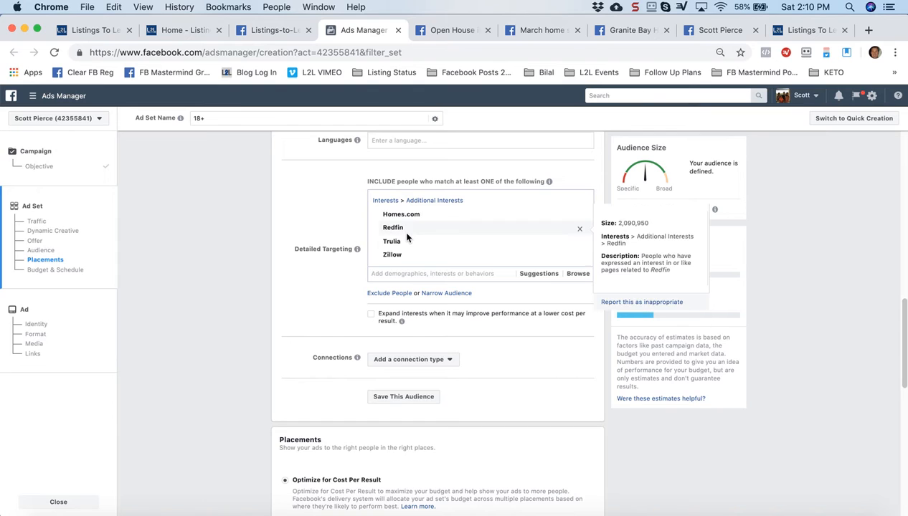
pyautogui.click(388, 294)
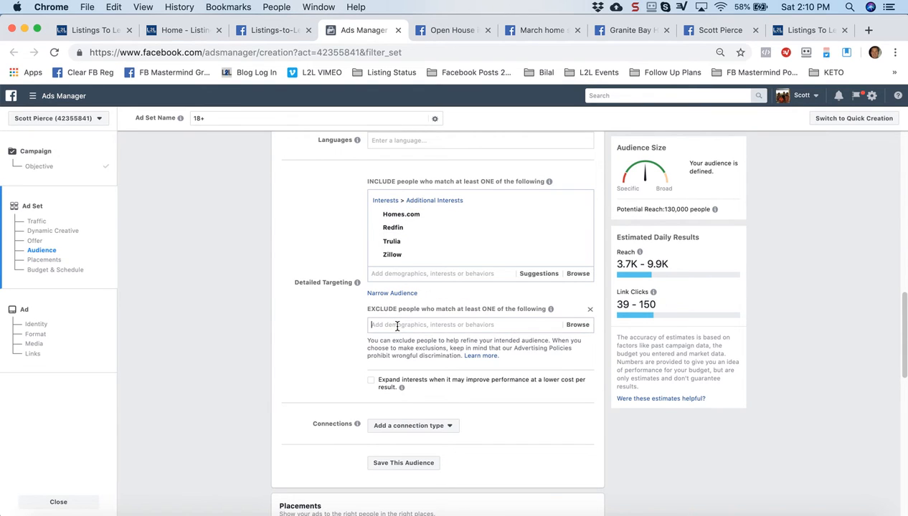
pyautogui.write('Rea')
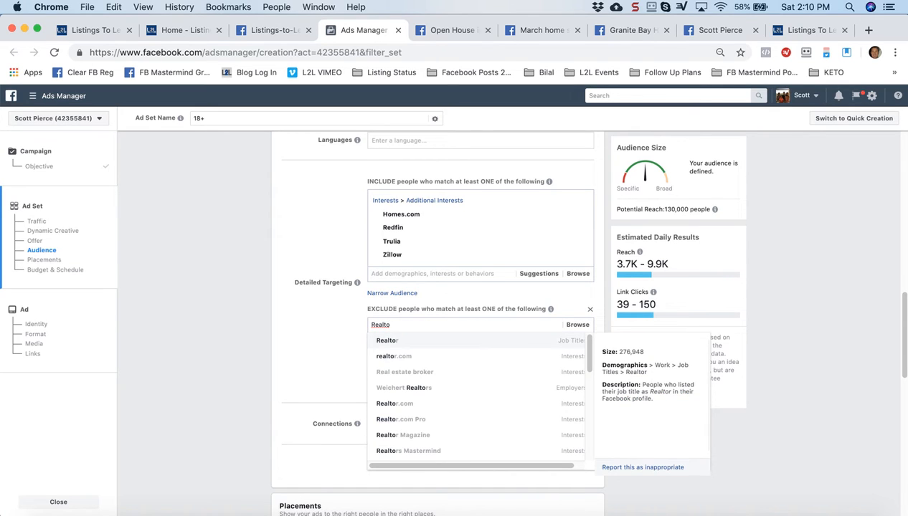
pyautogui.write('lt')
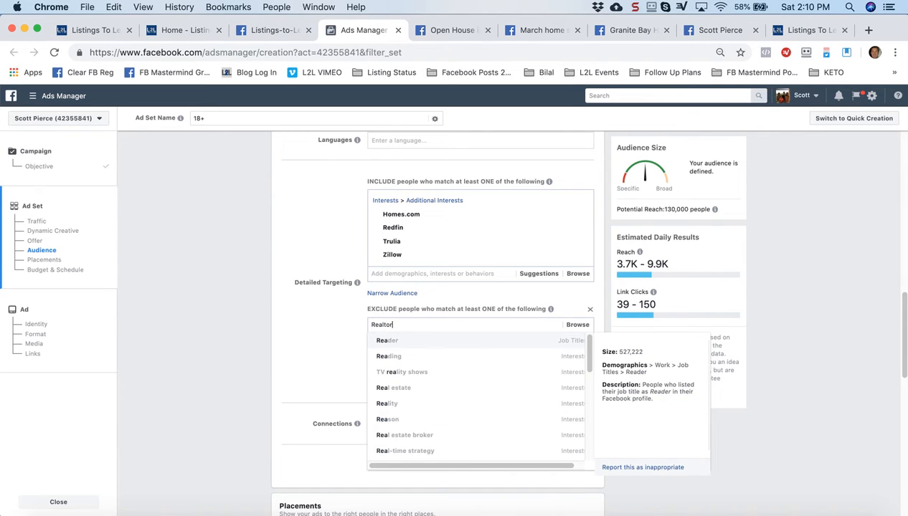
pyautogui.write('or')
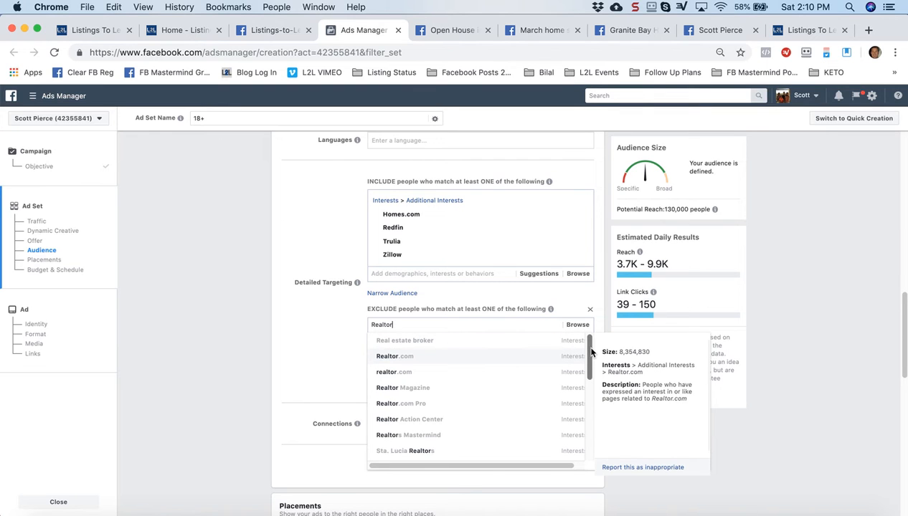
pyautogui.moveTo(590, 351)
pyautogui.mouseDown()
pyautogui.moveTo(581, 435)
pyautogui.moveTo(592, 335)
pyautogui.mouseUp()
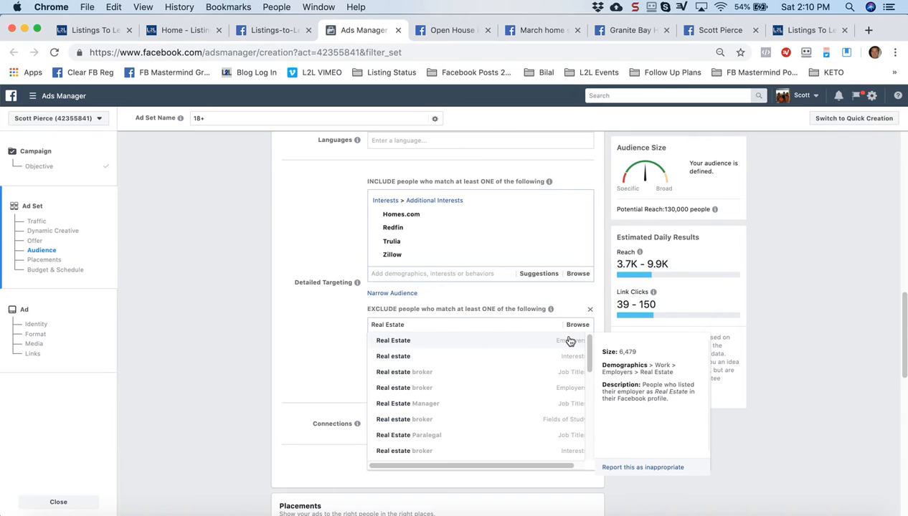
pyautogui.click(566, 378)
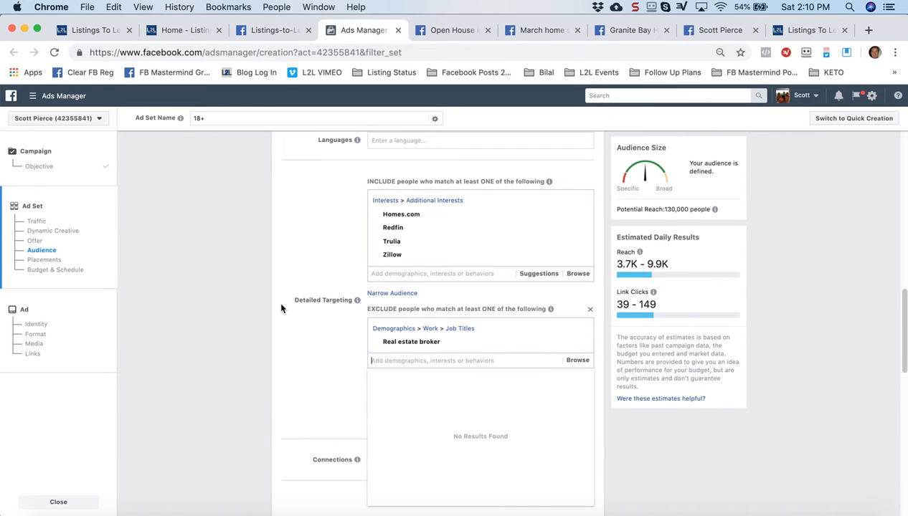
# - Search the exclusions for Real Estate and also exclude the job title Real Estate Agent/Broker
pyautogui.write('Real Estate')
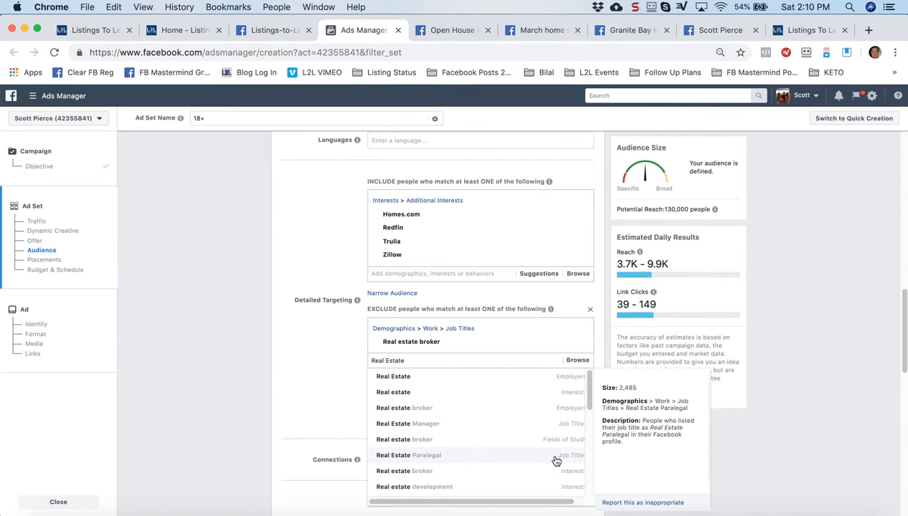
pyautogui.moveTo(589, 395); pyautogui.dragTo(590, 488)
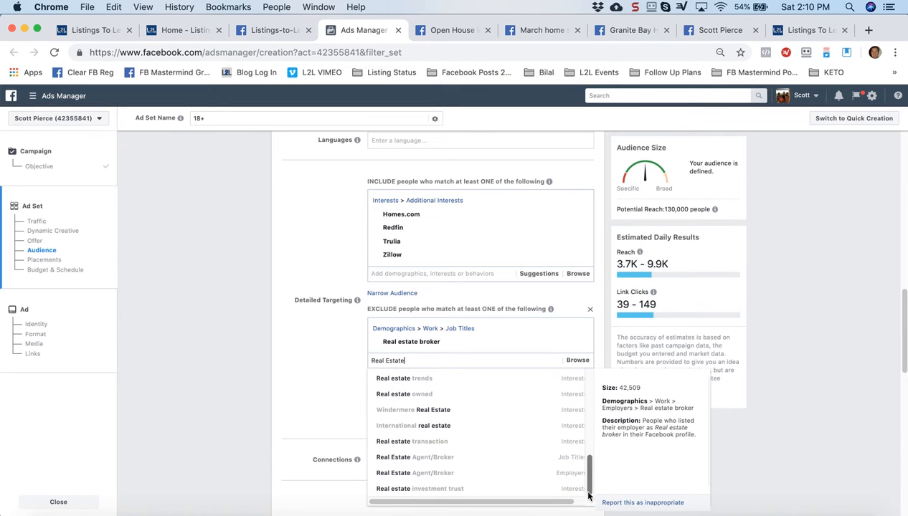
pyautogui.click(474, 460)
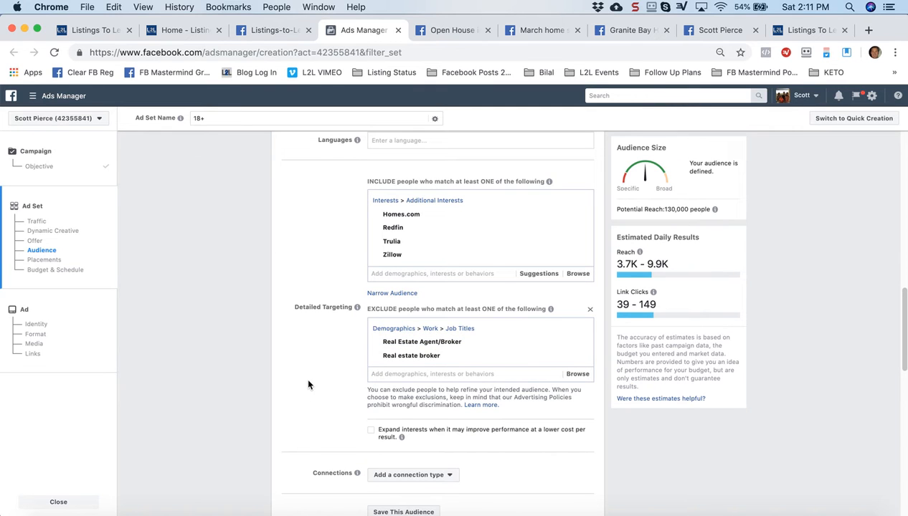
# - Save the defined audience under the name "Granite Bay - Buyer 4"
pyautogui.scroll(-3, 304, 387)
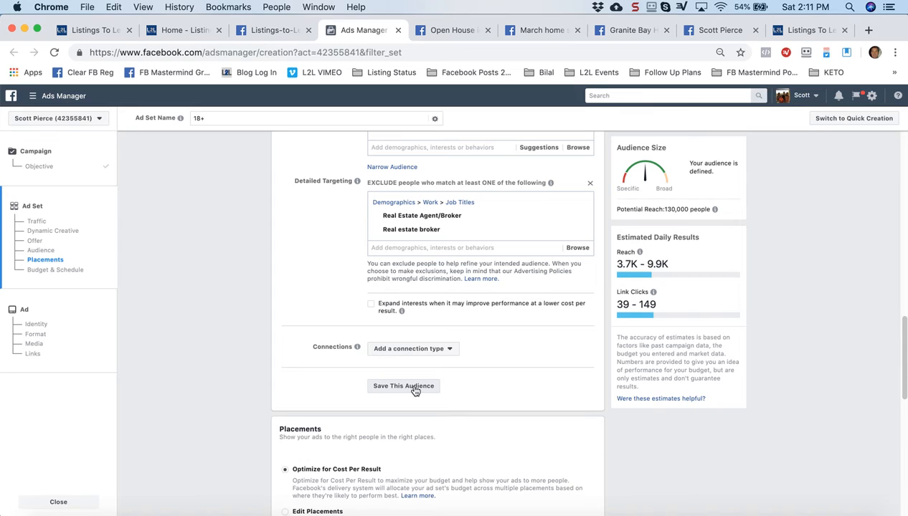
pyautogui.click(395, 388)
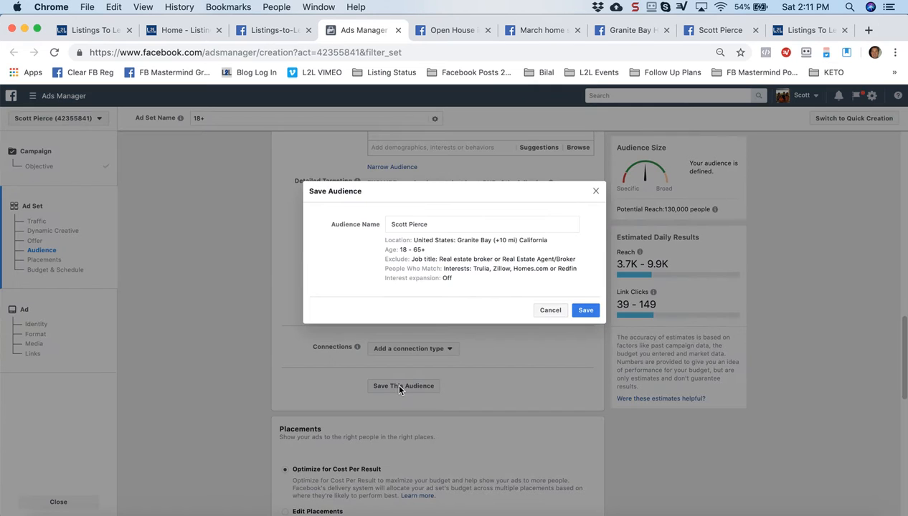
pyautogui.tripleClick(433, 223)
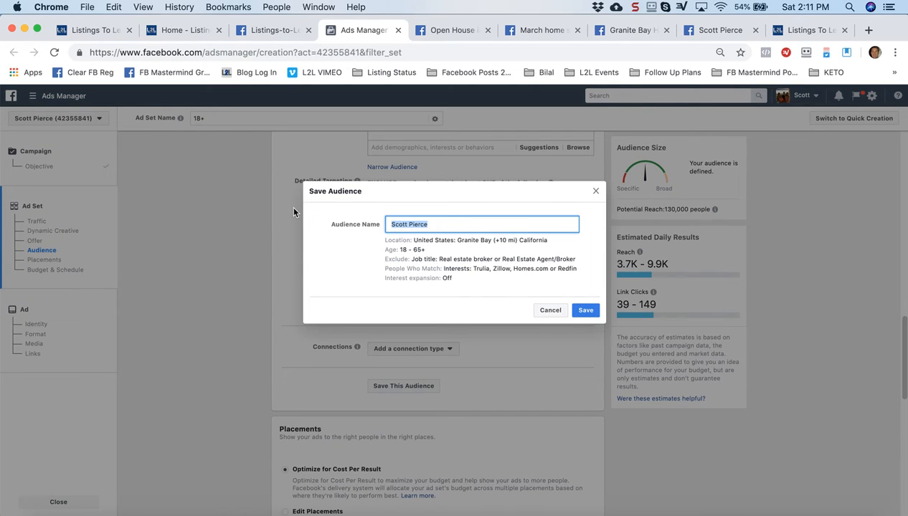
pyautogui.write('Granite Bay - Buyer 4')
pyautogui.click(585, 309)
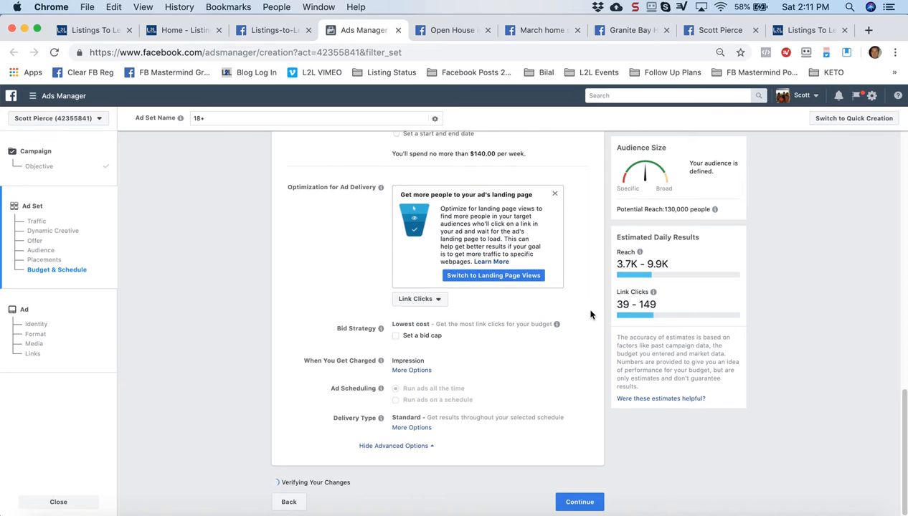
# - Close Ads Manager without keeping the campaign draft, then bring up and reload the Open House in Granite Bay post
pyautogui.click(398, 30)
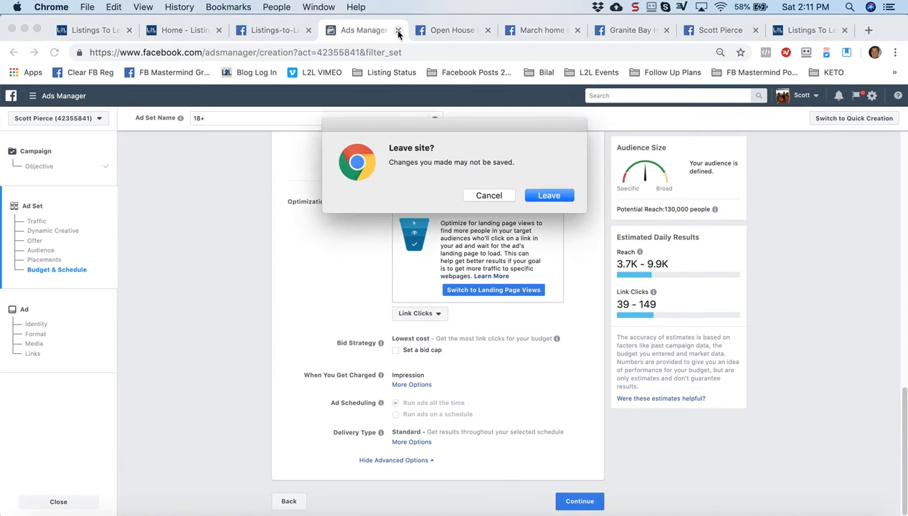
pyautogui.click(547, 195)
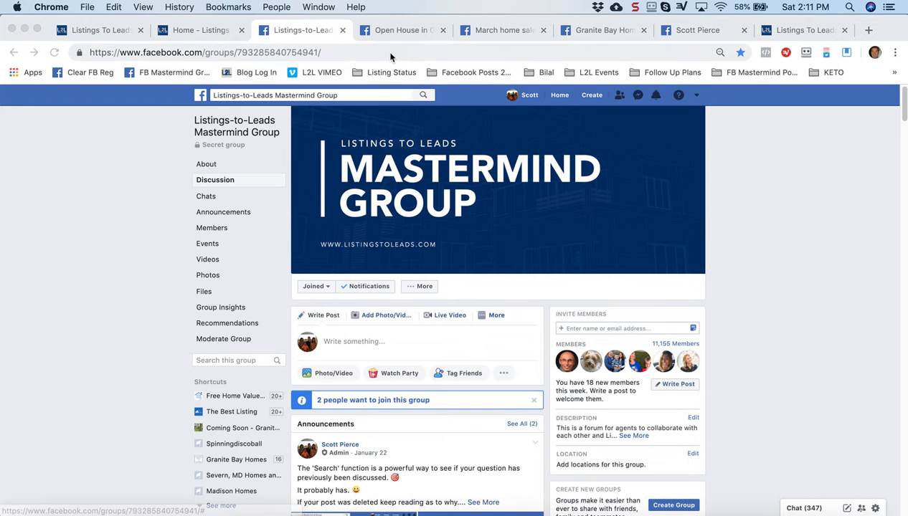
pyautogui.click(397, 31)
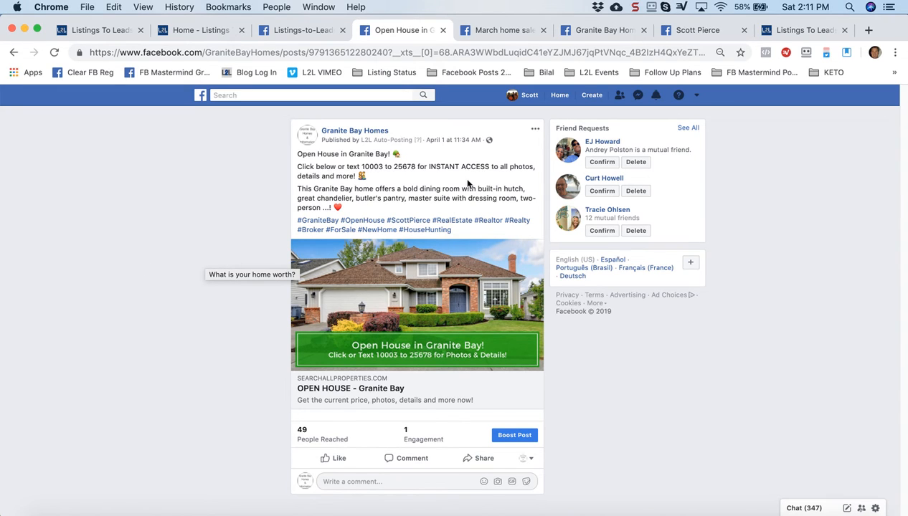
pyautogui.moveTo(384, 146)
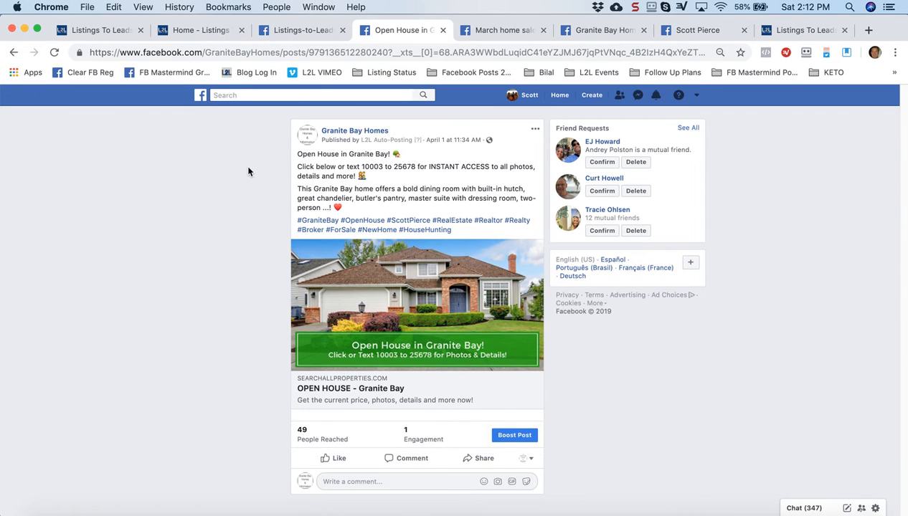
pyautogui.click(53, 53)
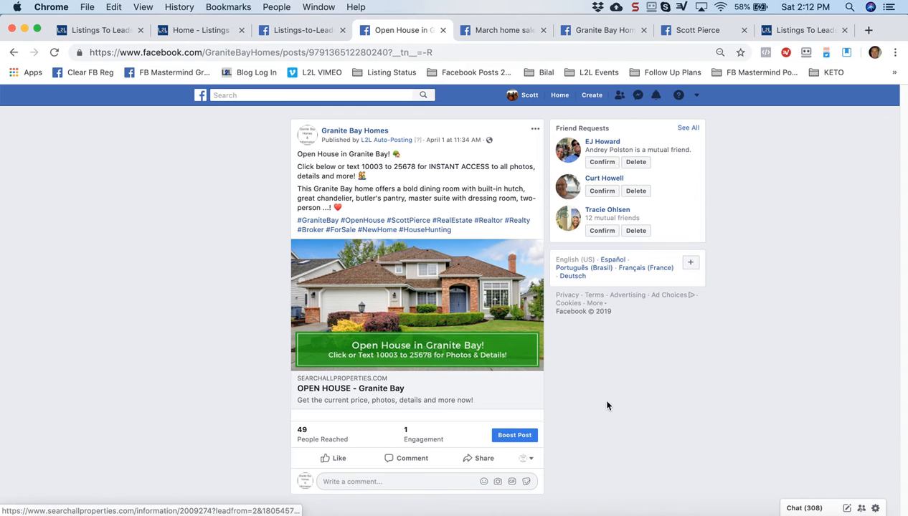
# - Start boosting the open house post and choose the saved audience "Granite Bay - Buyer 4" from the full audience list
pyautogui.click(511, 437)
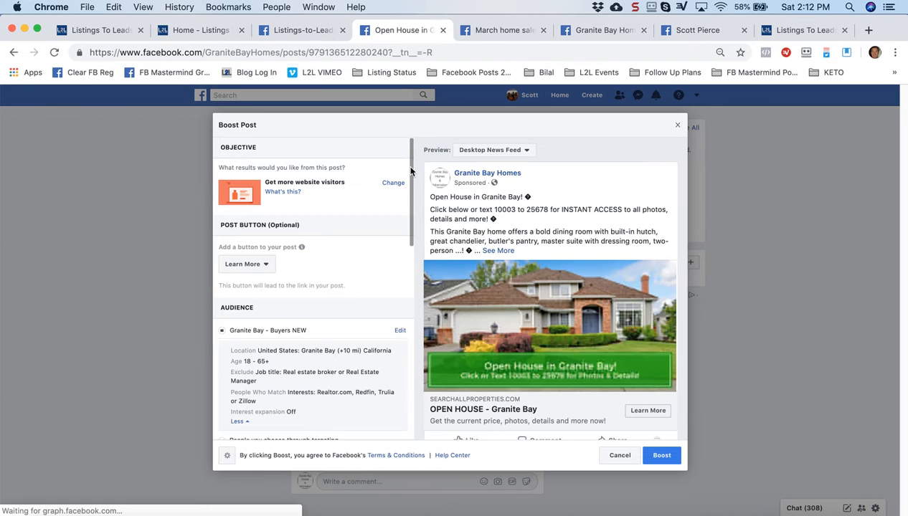
pyautogui.moveTo(411, 170); pyautogui.dragTo(408, 207)
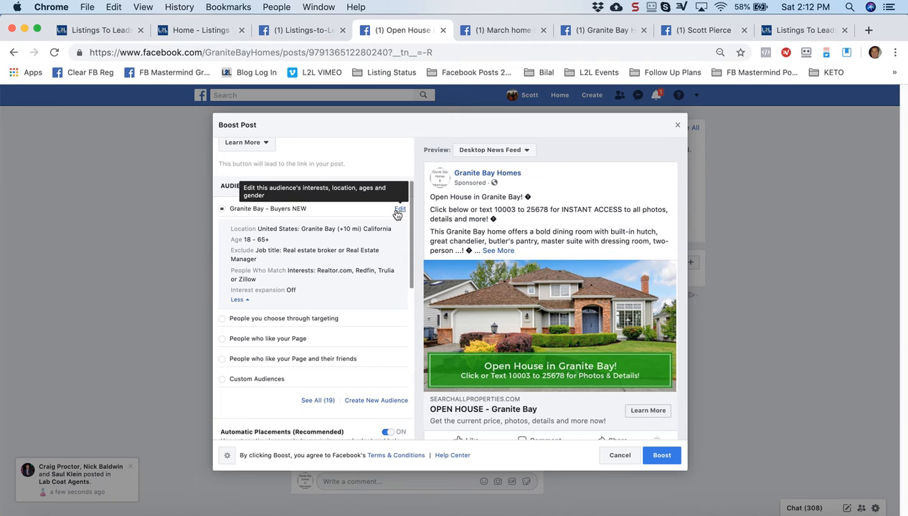
pyautogui.click(317, 401)
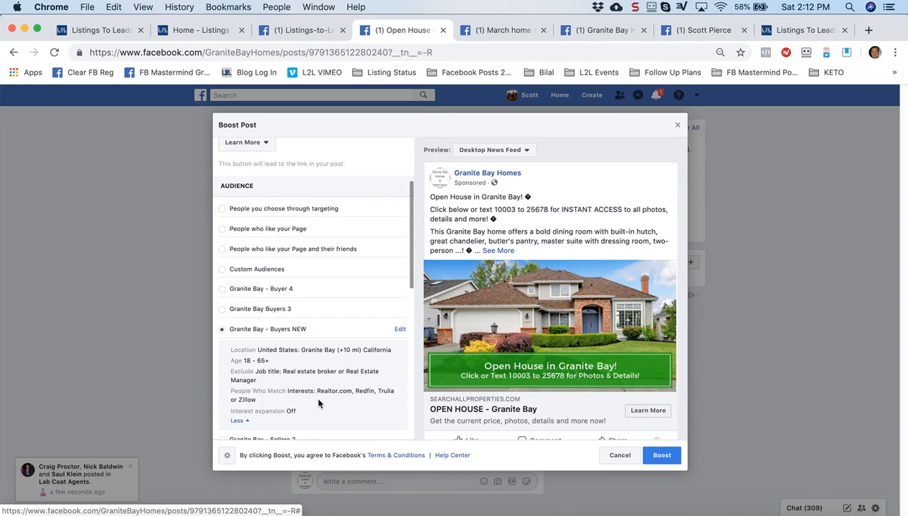
pyautogui.click(227, 291)
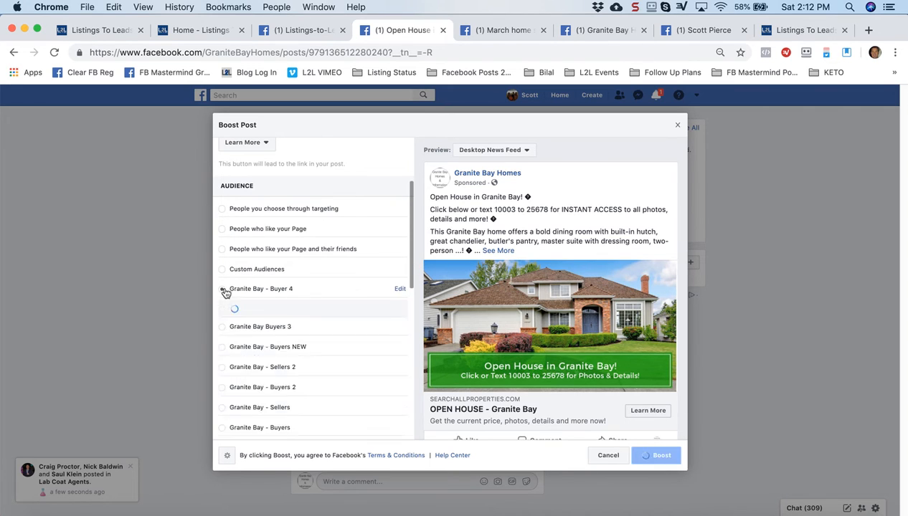
# - Set the boost's total budget to $35.00 USD
pyautogui.moveTo(411, 254); pyautogui.dragTo(413, 387)
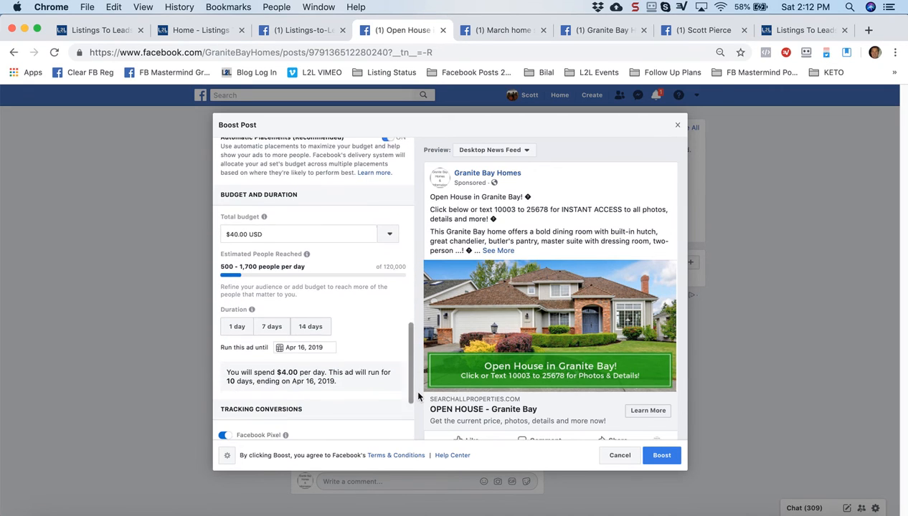
pyautogui.click(238, 233)
pyautogui.press('BackSpace')
pyautogui.press('BackSpace')
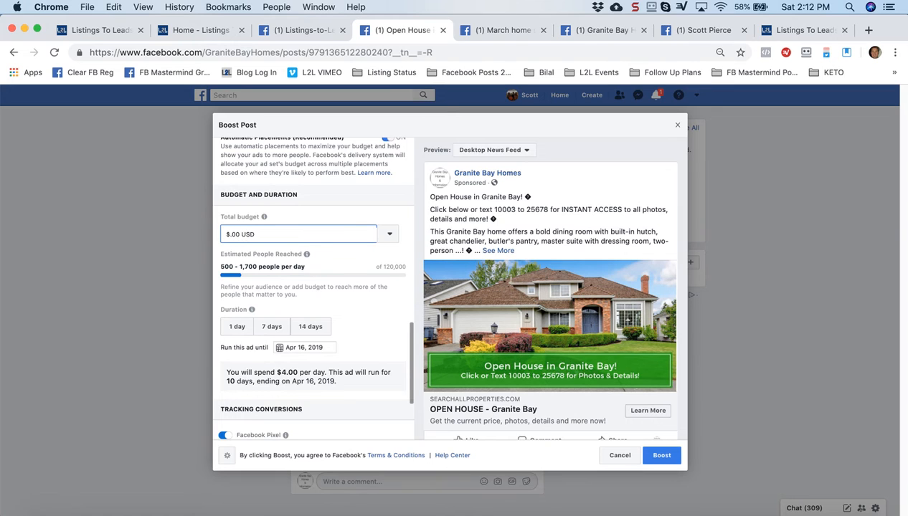
pyautogui.write('35')
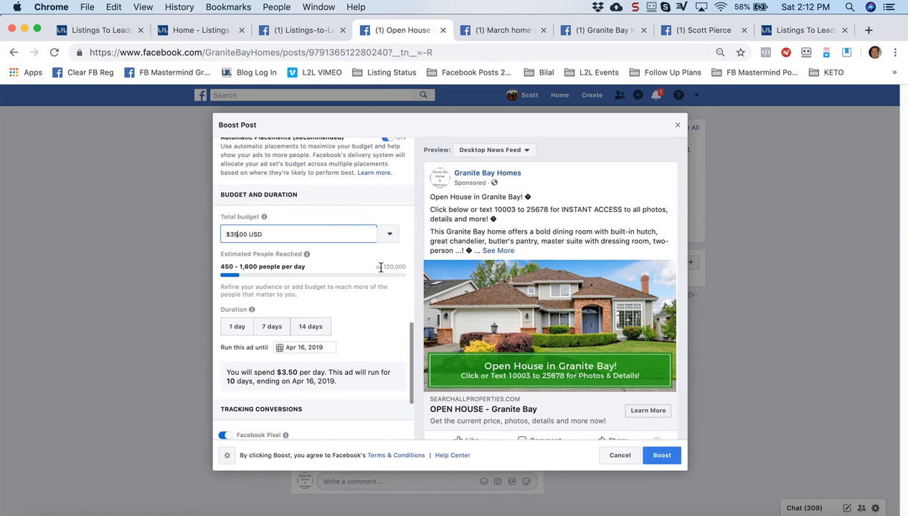
# - Set the boost to run until April 14, 2019, and review the tracking and payment settings
pyautogui.click(271, 328)
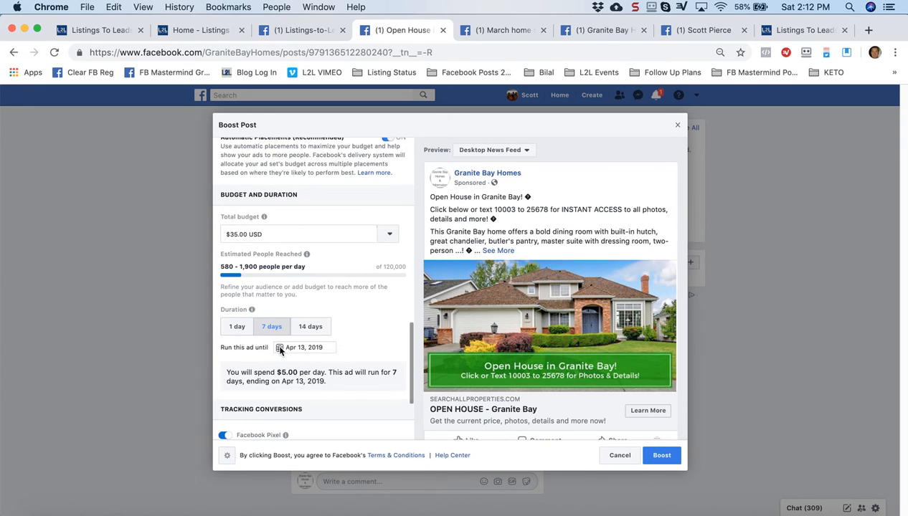
pyautogui.click(279, 349)
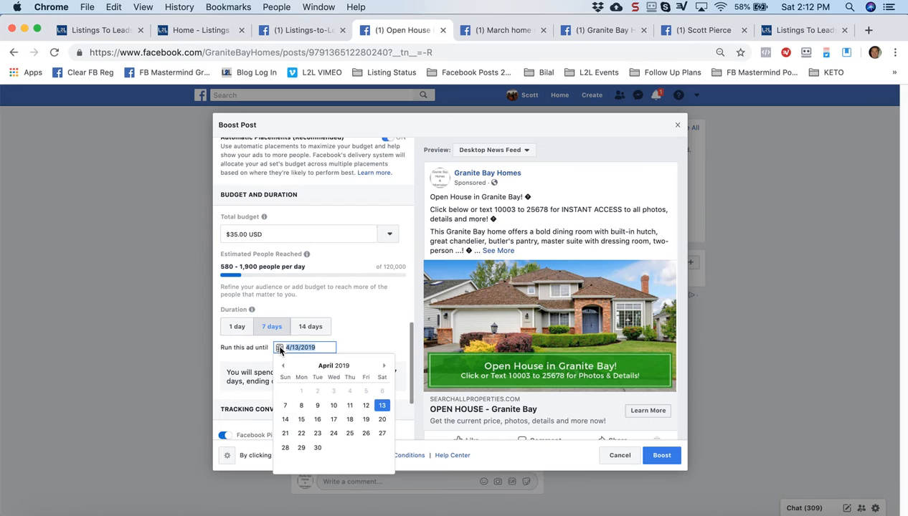
pyautogui.click(285, 421)
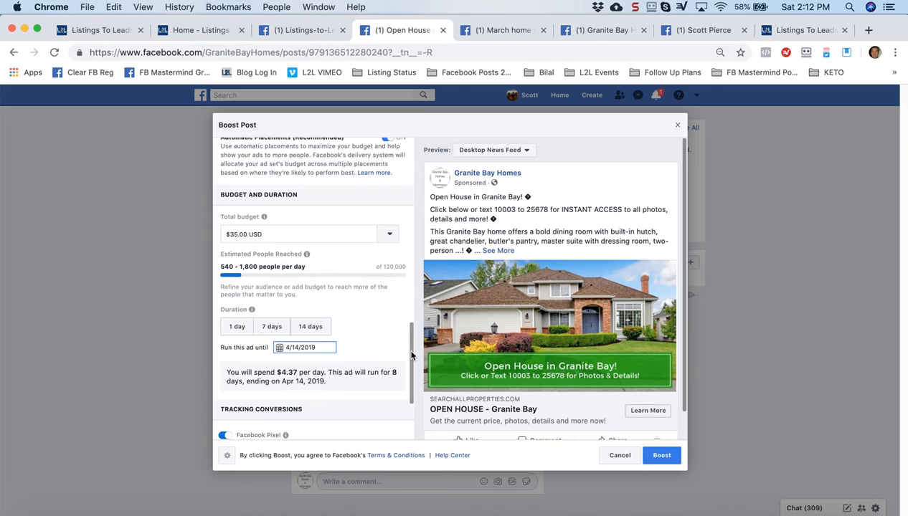
pyautogui.moveTo(411, 358); pyautogui.dragTo(412, 395)
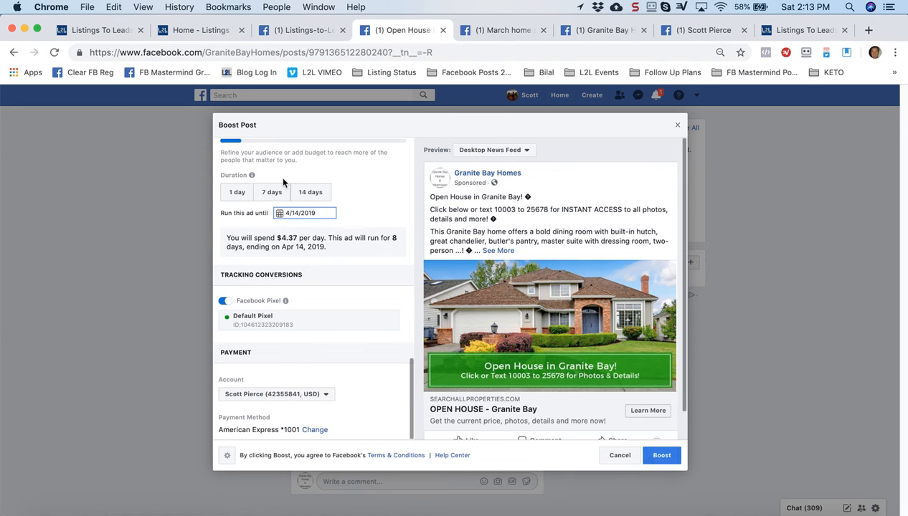
# - Switch to the March home sales post, view its linked home value landing page, and close that page
pyautogui.click(500, 30)
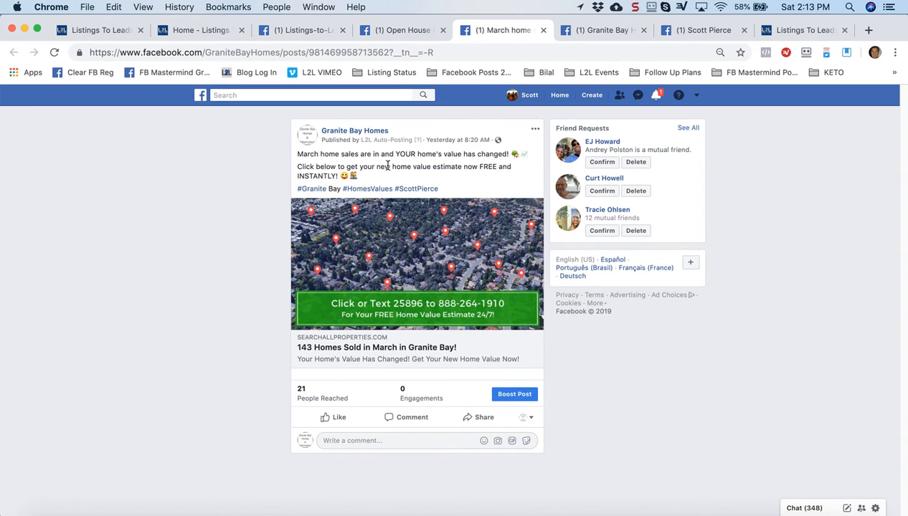
pyautogui.click(425, 266)
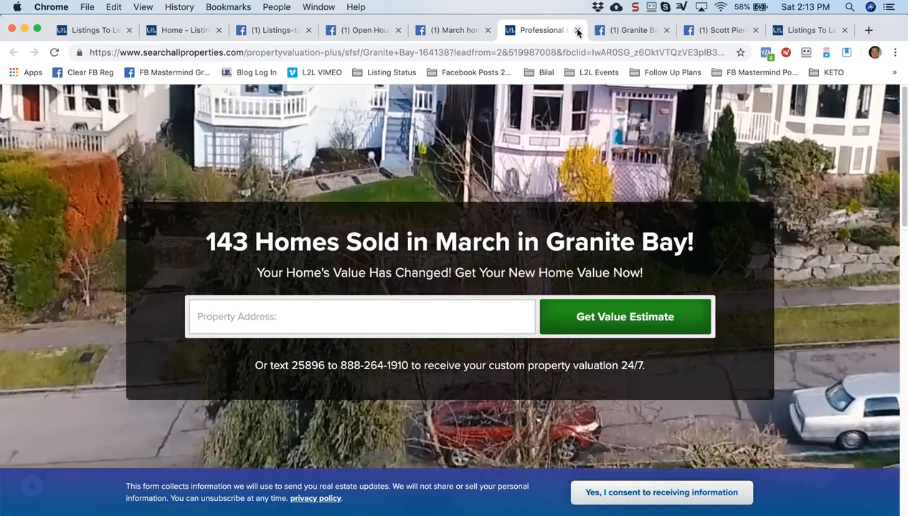
pyautogui.click(577, 30)
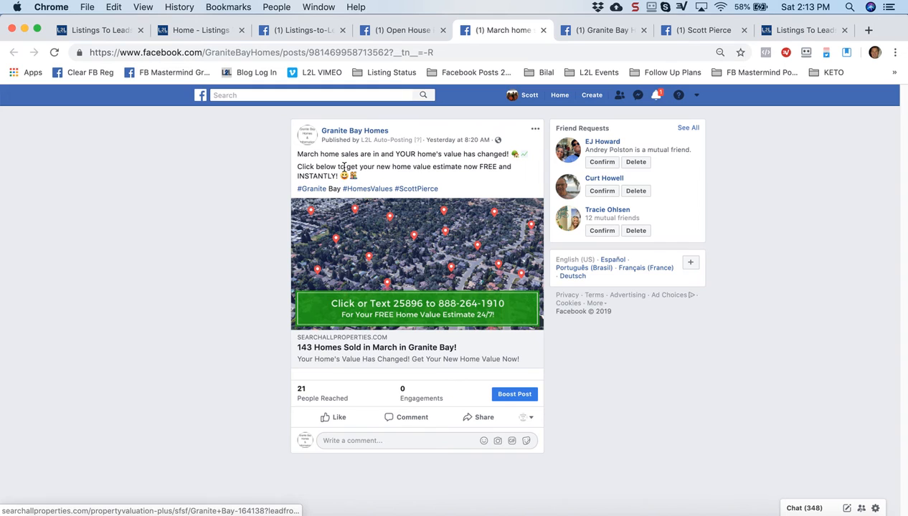
# - Start boosting the March home sales post and choose the saved audience "Granite Bay - Sellers 2" from the full audience list
pyautogui.click(514, 395)
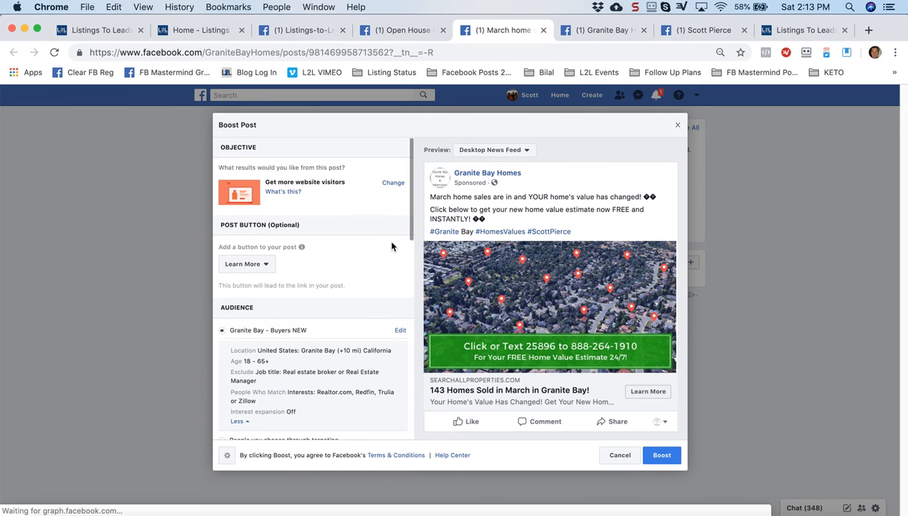
pyautogui.moveTo(410, 233); pyautogui.dragTo(409, 290)
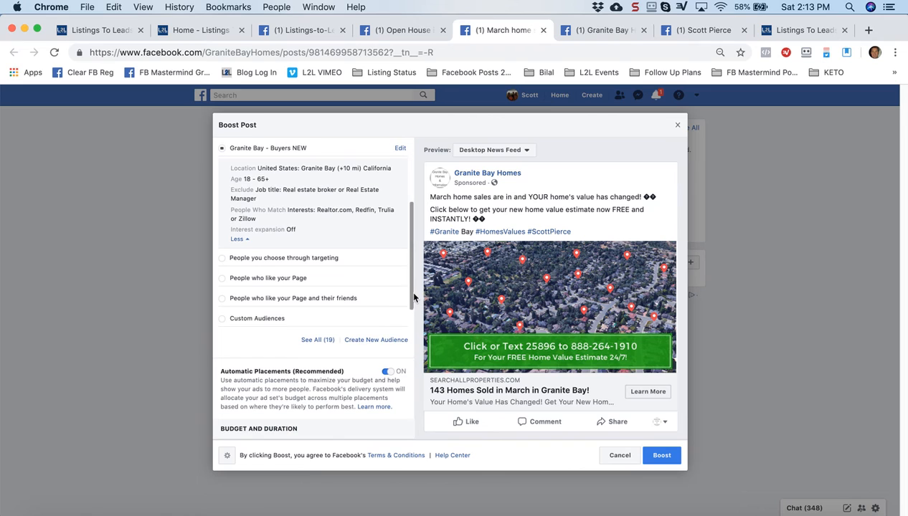
pyautogui.click(312, 342)
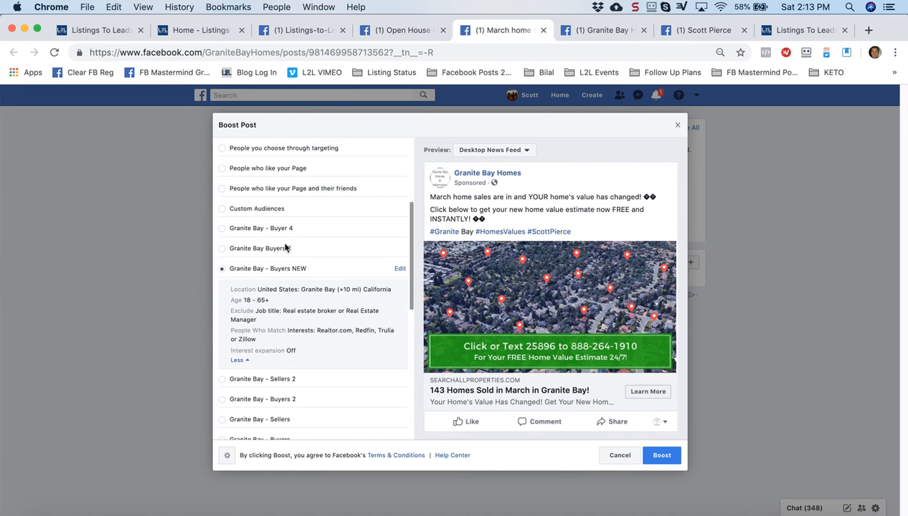
pyautogui.click(241, 384)
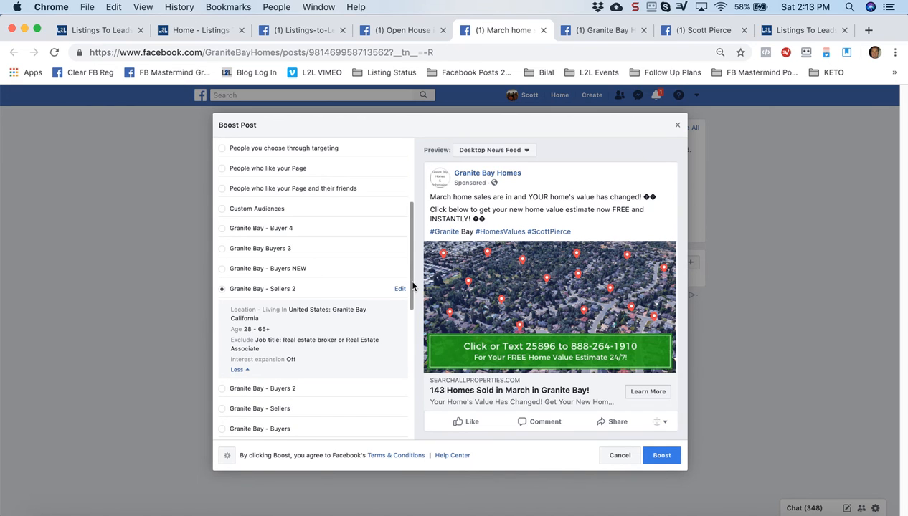
# - Set the boost's total budget to $50.00 USD and its duration to 7 days
pyautogui.moveTo(412, 285); pyautogui.dragTo(412, 423)
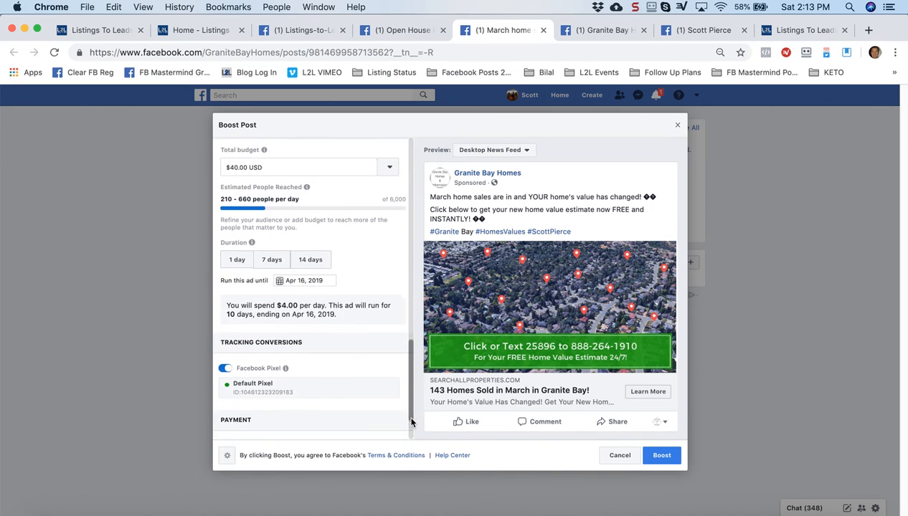
pyautogui.click(235, 171)
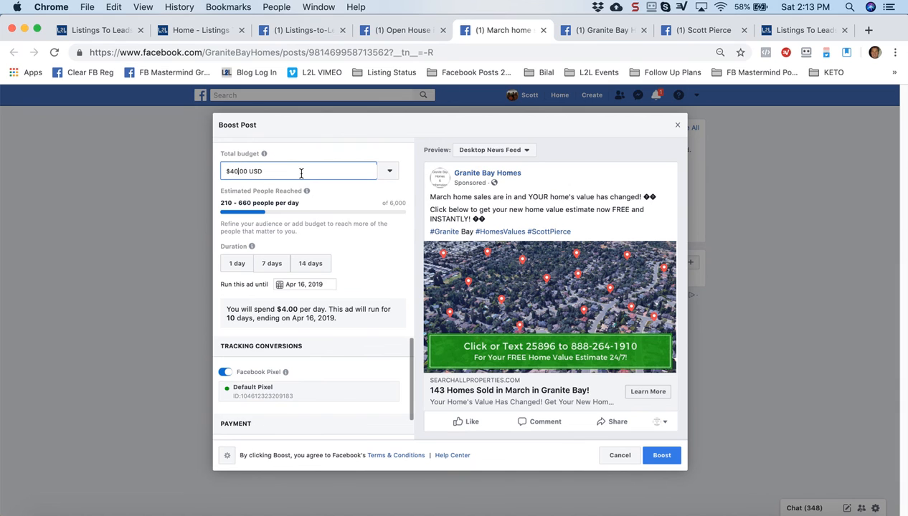
pyautogui.press('BackSpace')
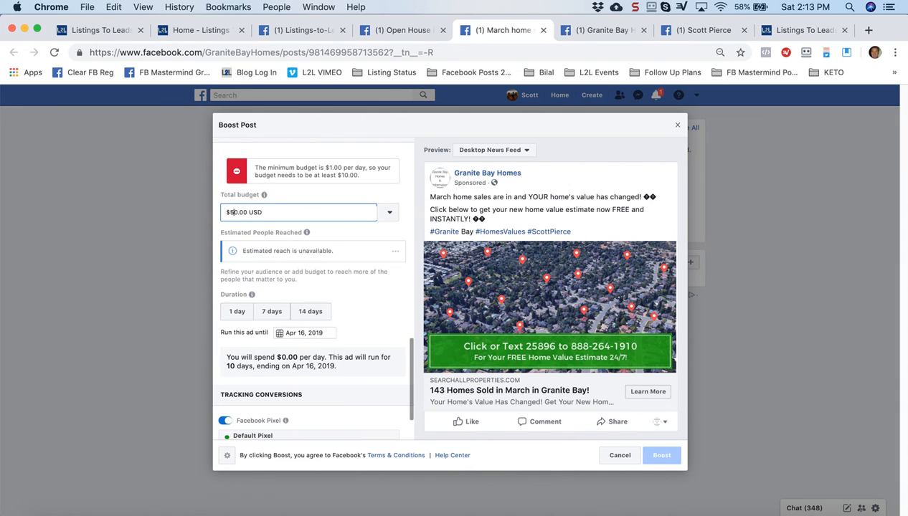
pyautogui.write('5')
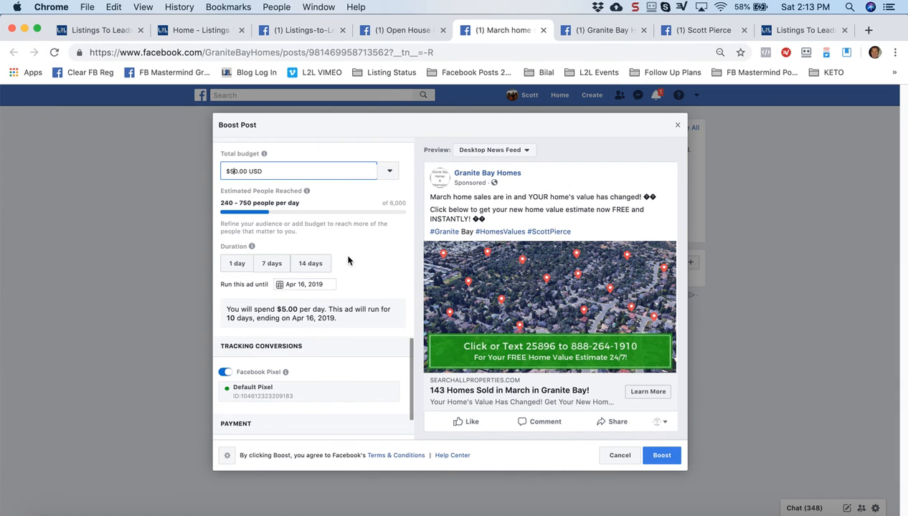
pyautogui.click(266, 266)
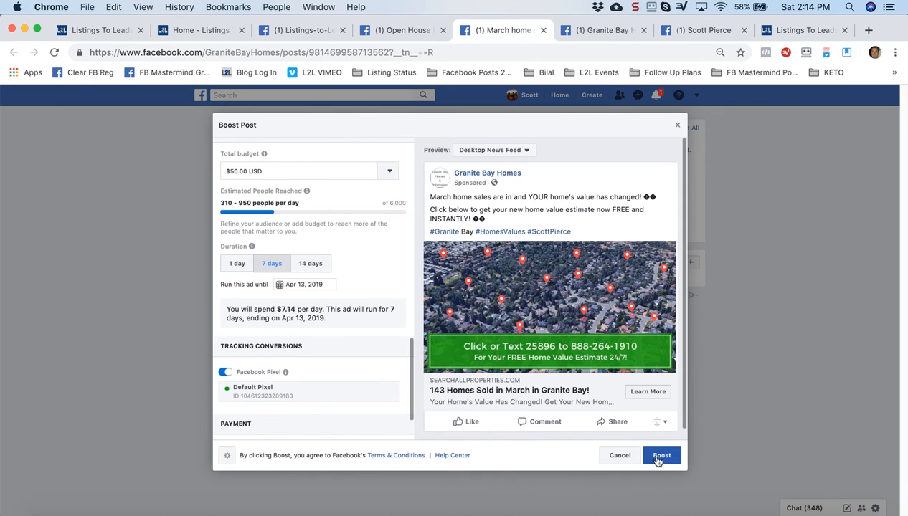
# - Cancel the boost of the March home sales post and discard its changes
pyautogui.click(615, 457)
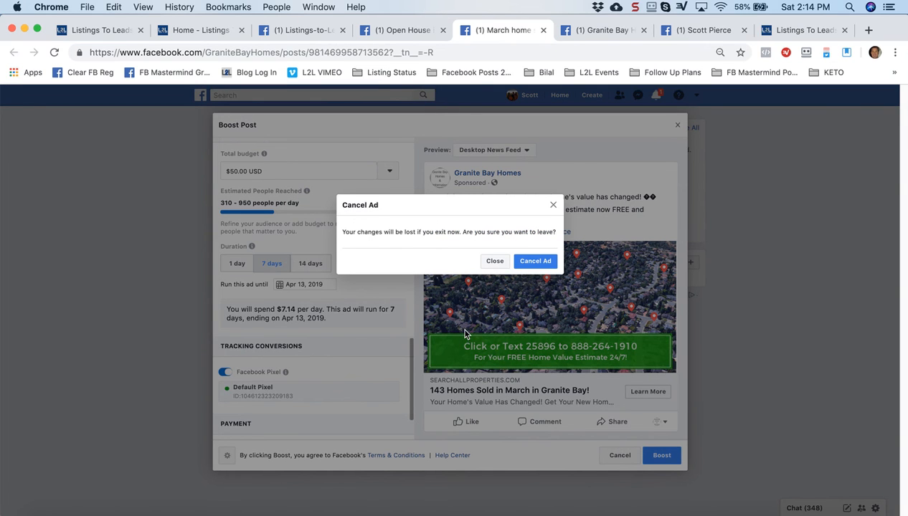
pyautogui.click(552, 205)
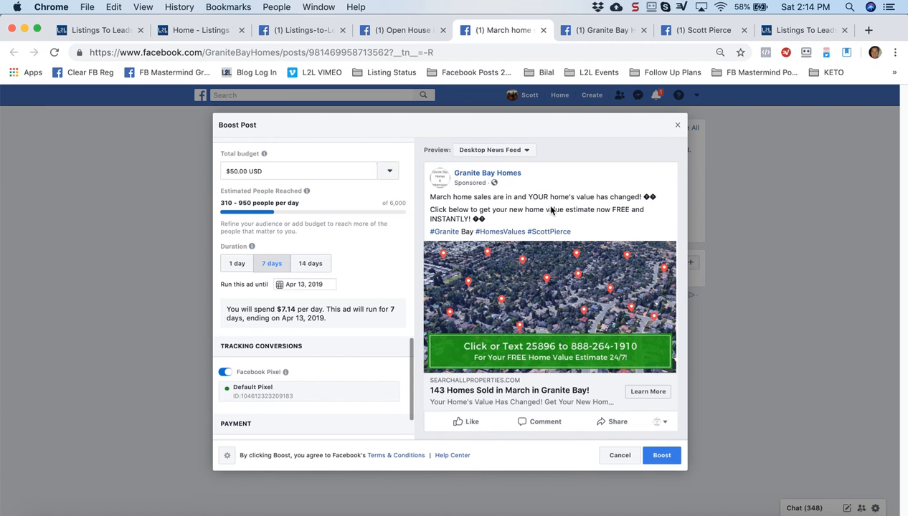
pyautogui.click(677, 125)
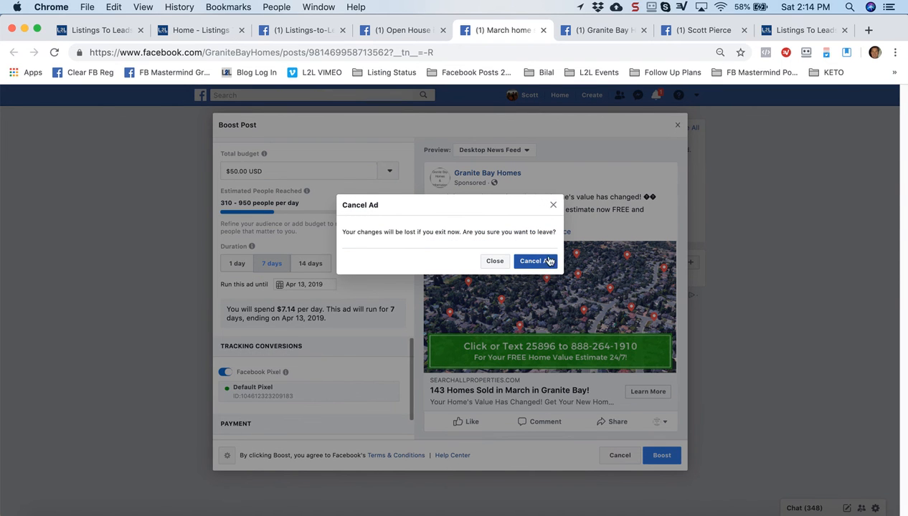
pyautogui.click(548, 261)
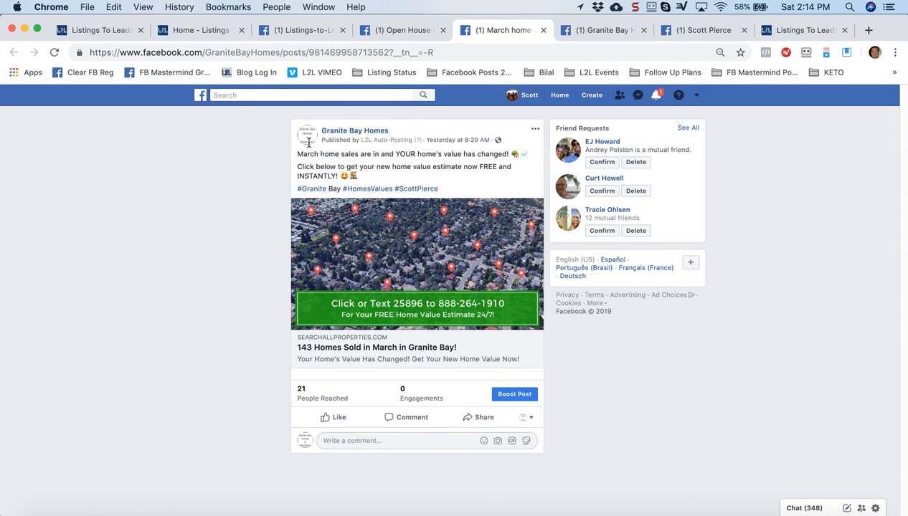
# - Switch to Listings-to-Leads, view the profile's Auto Posting preferences for listings, and open the related help articles
pyautogui.click(191, 32)
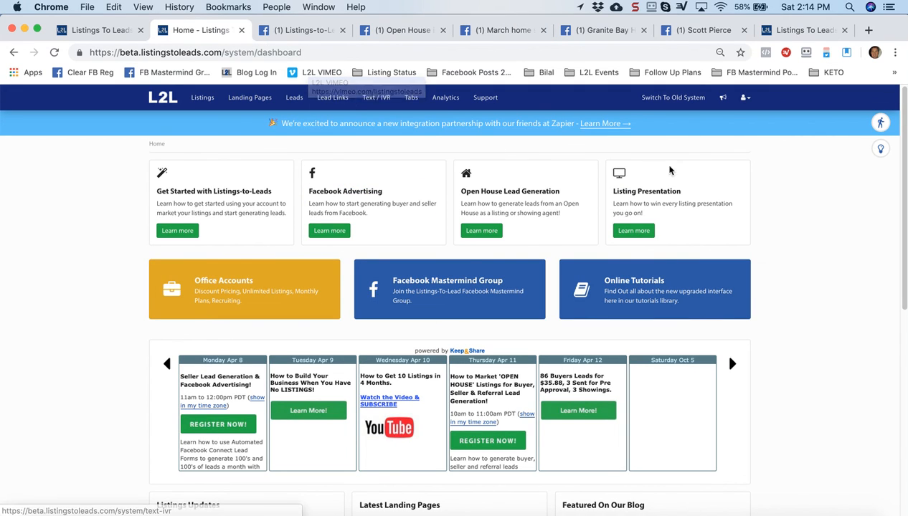
pyautogui.click(745, 97)
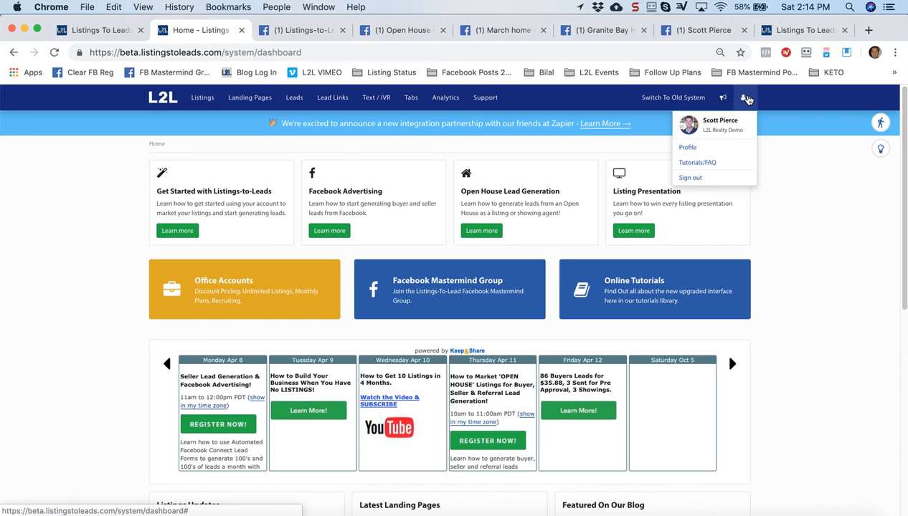
pyautogui.click(687, 148)
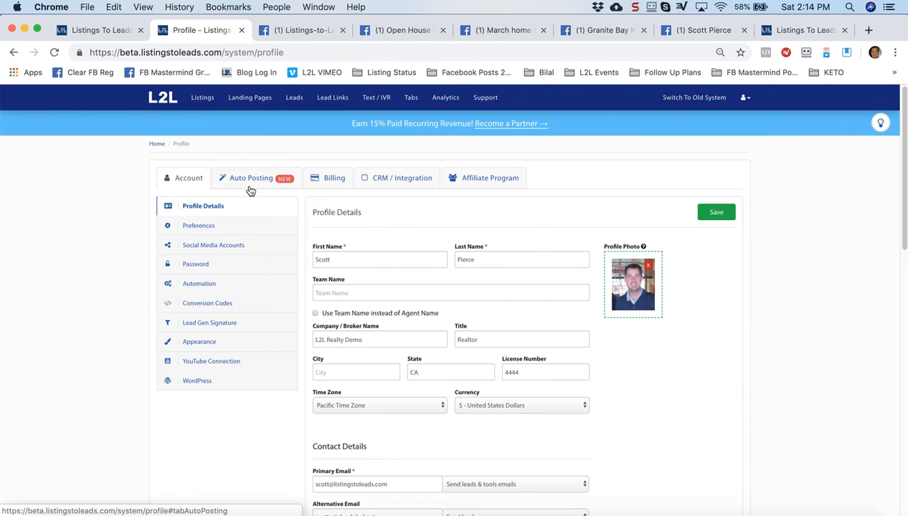
pyautogui.click(251, 179)
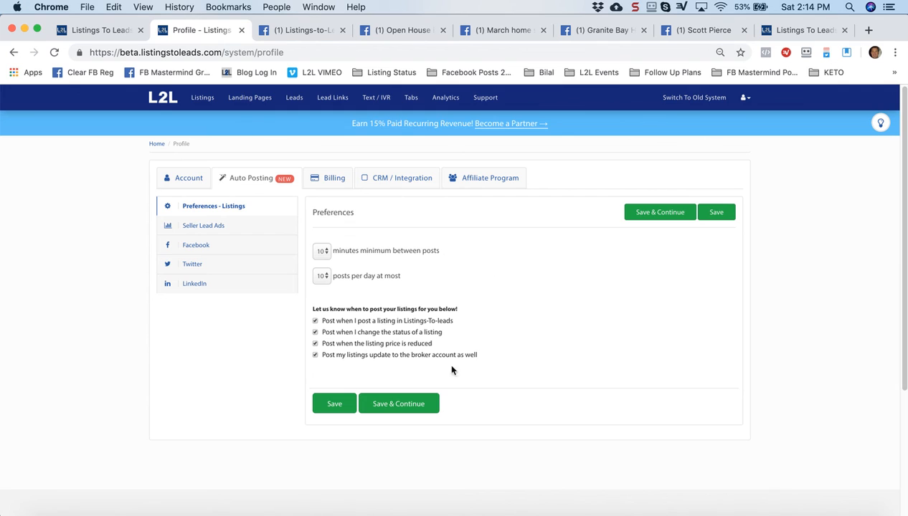
pyautogui.click(881, 126)
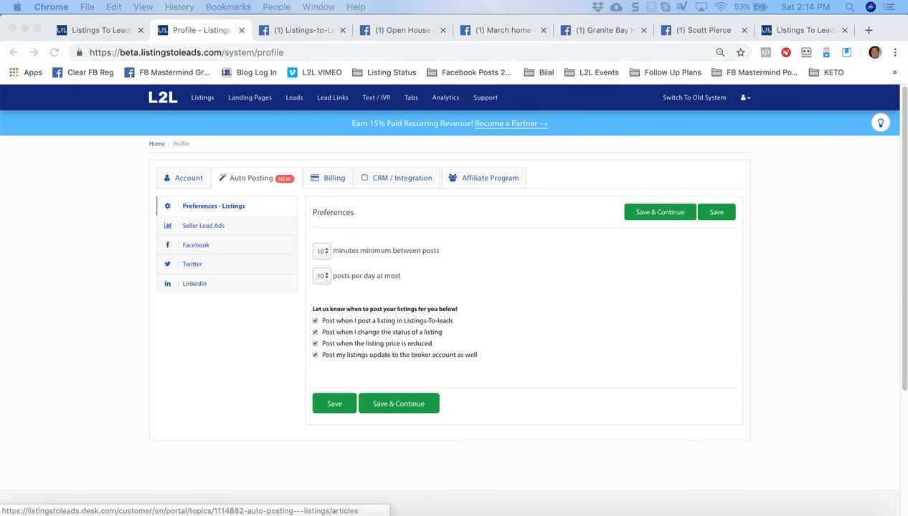